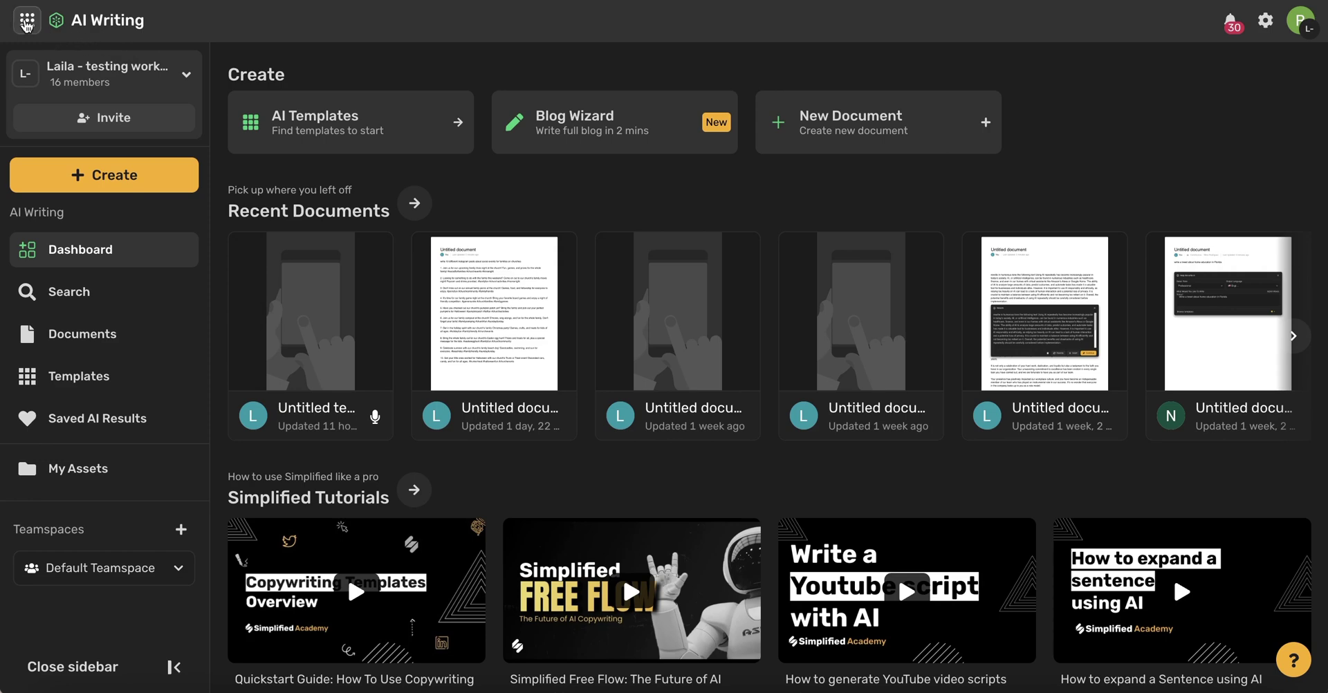
- Browse the apps panel, full document list and folders, then return to the AI Writing dashboard
click(28, 22)
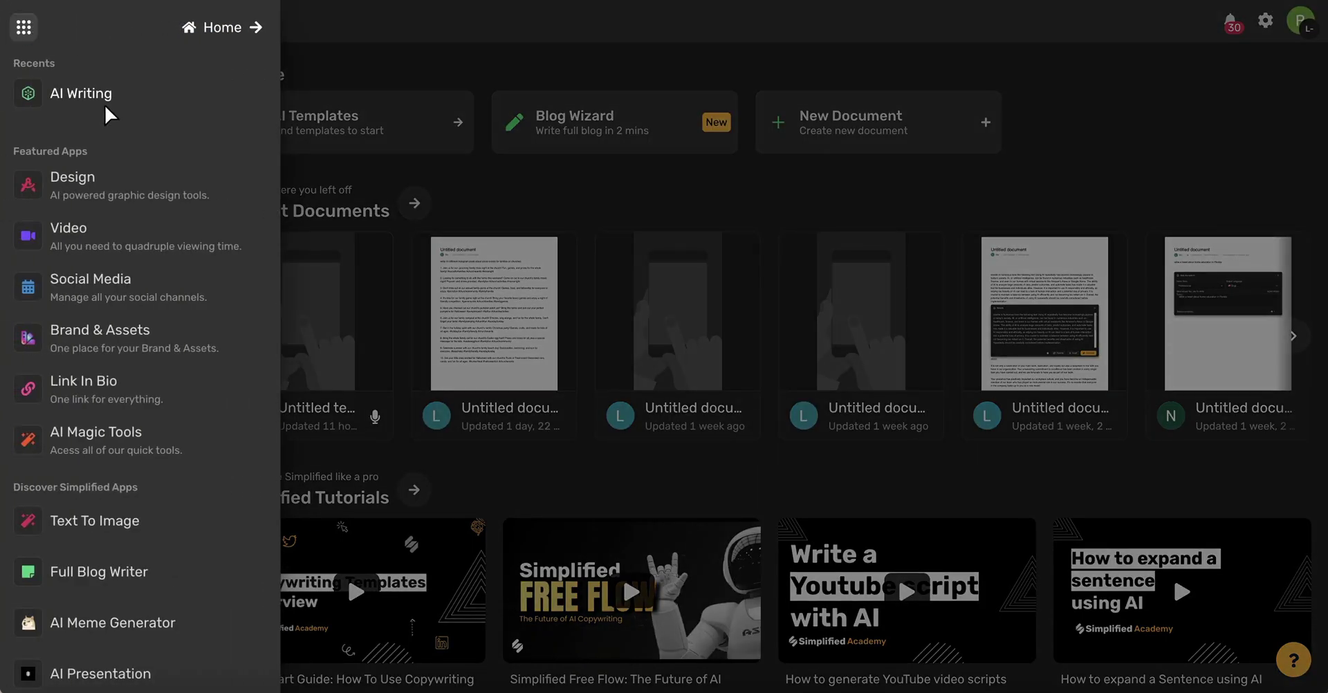
click(73, 92)
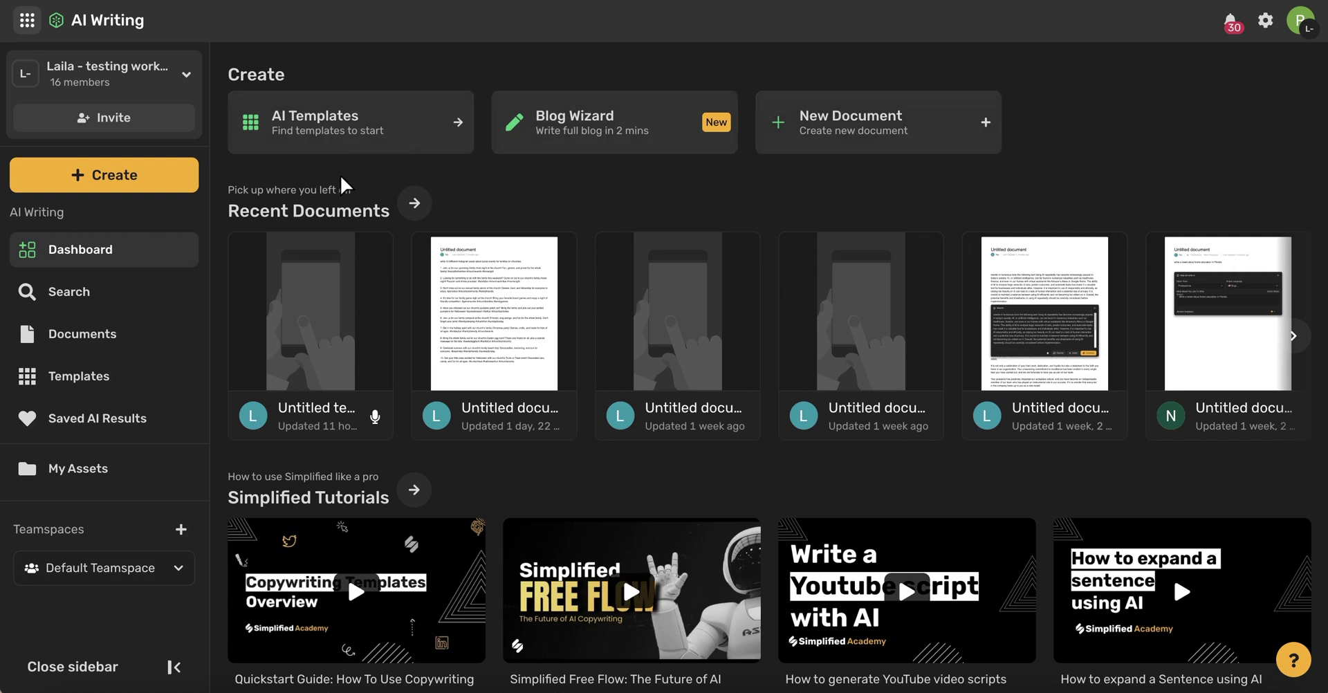
mouse_move(678, 311)
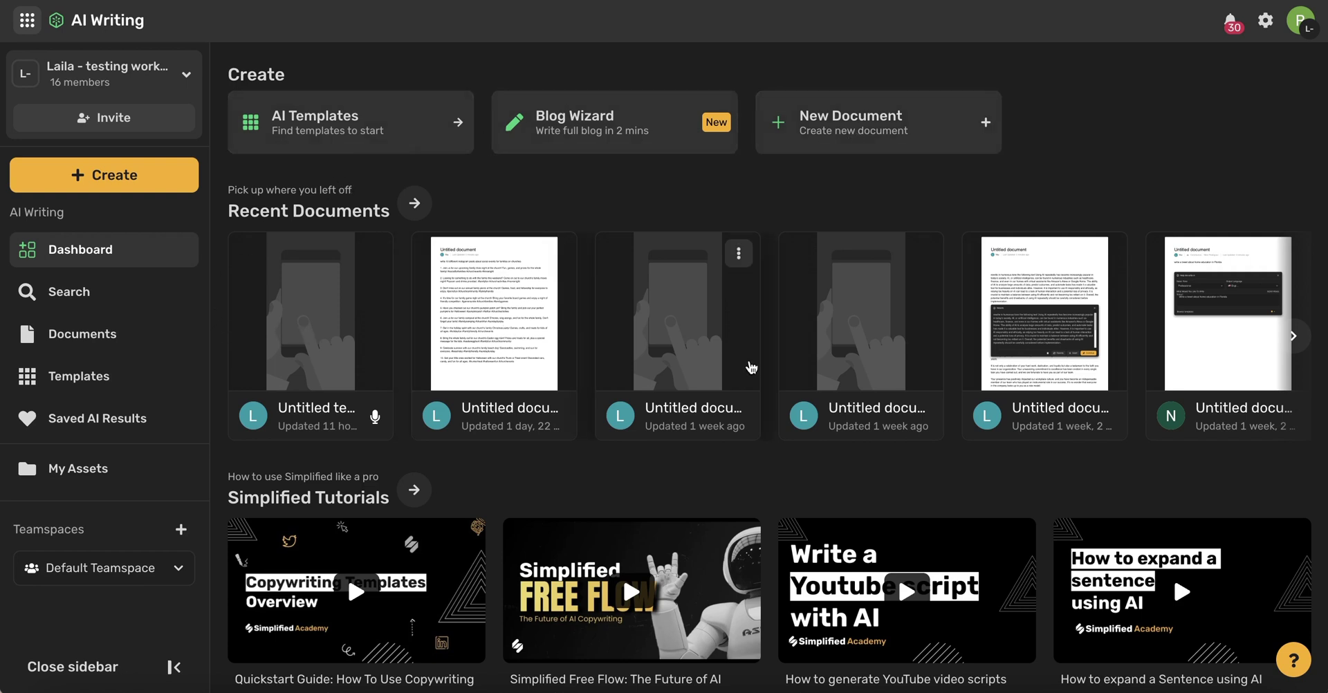
click(415, 203)
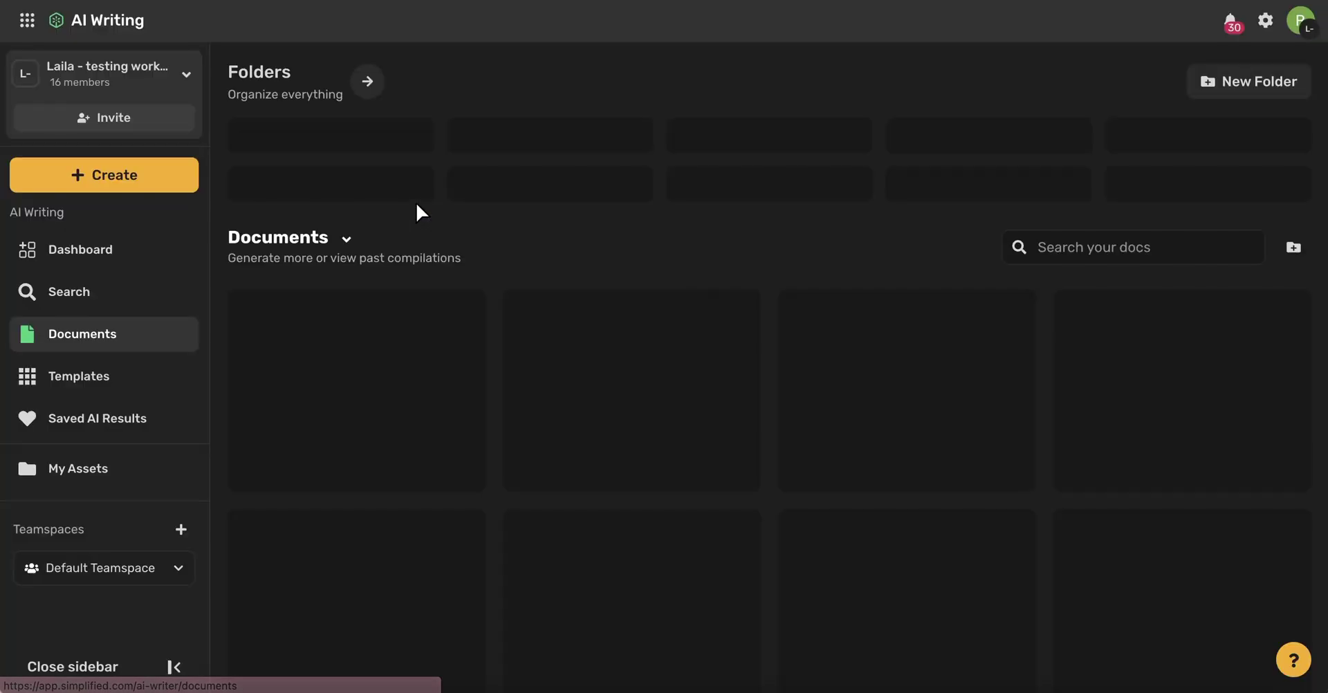
scroll(454, 376, down, 3)
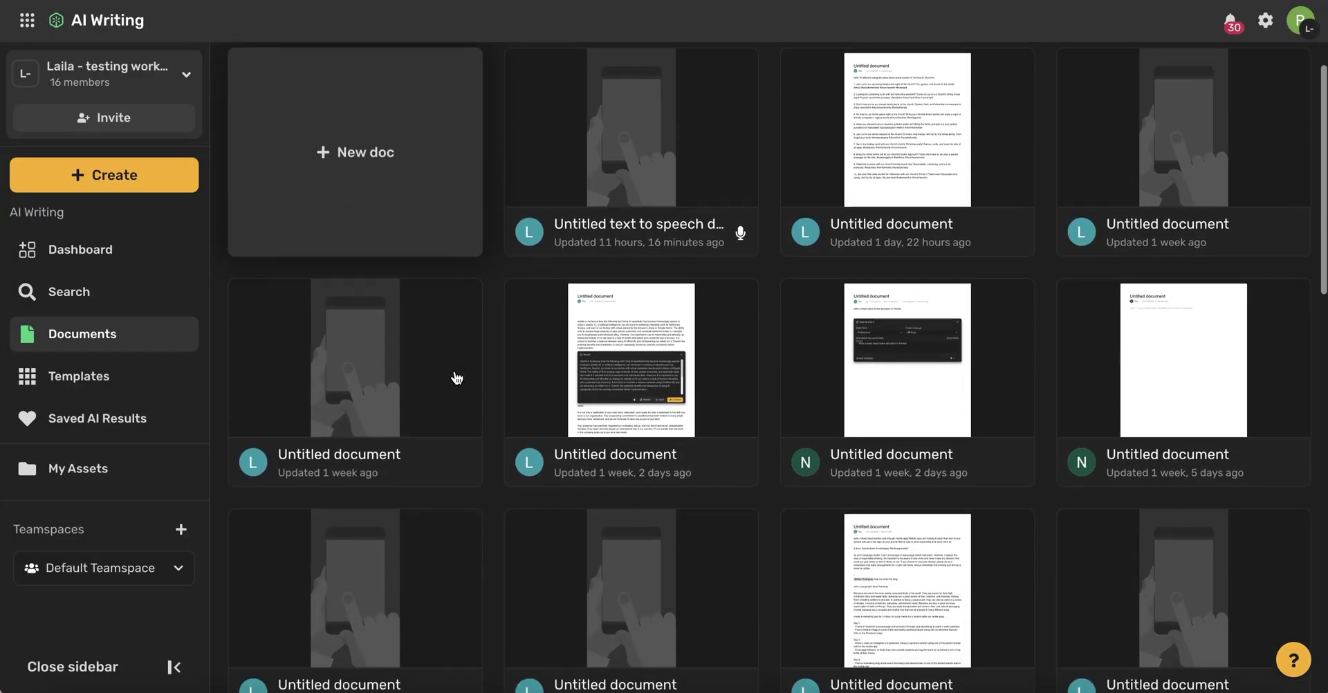
scroll(454, 376, up, 3)
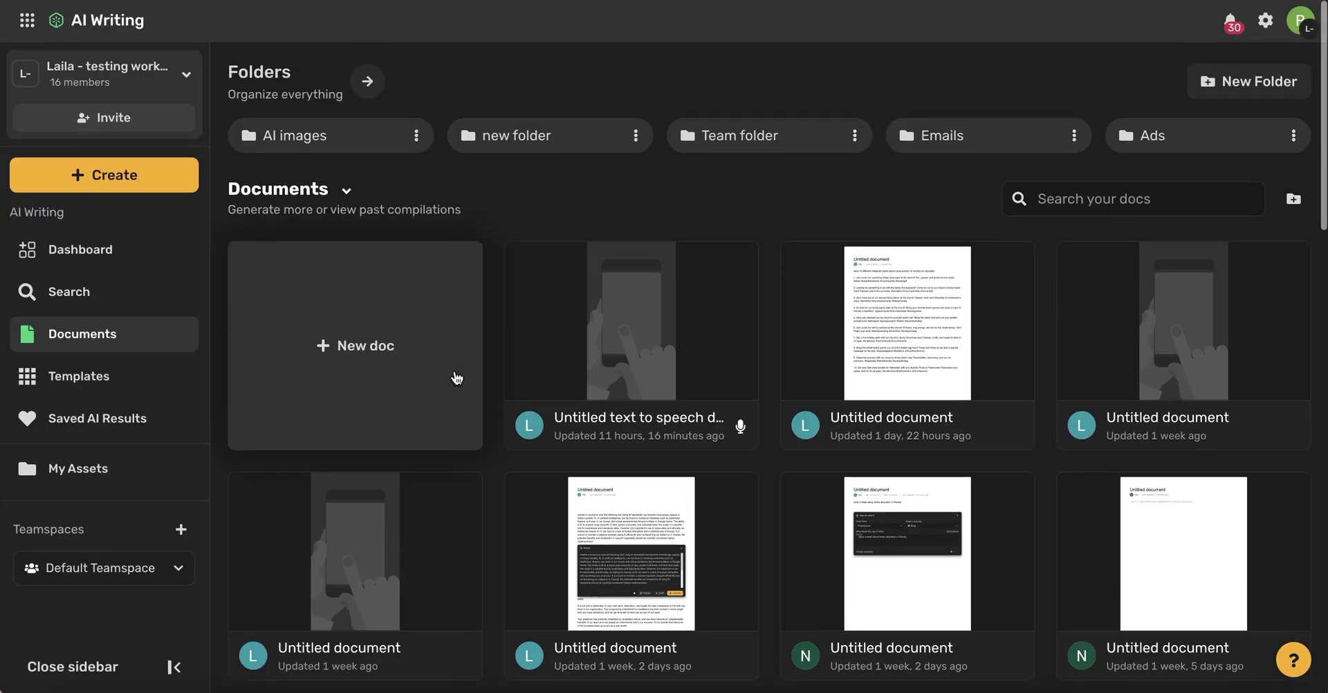
click(368, 82)
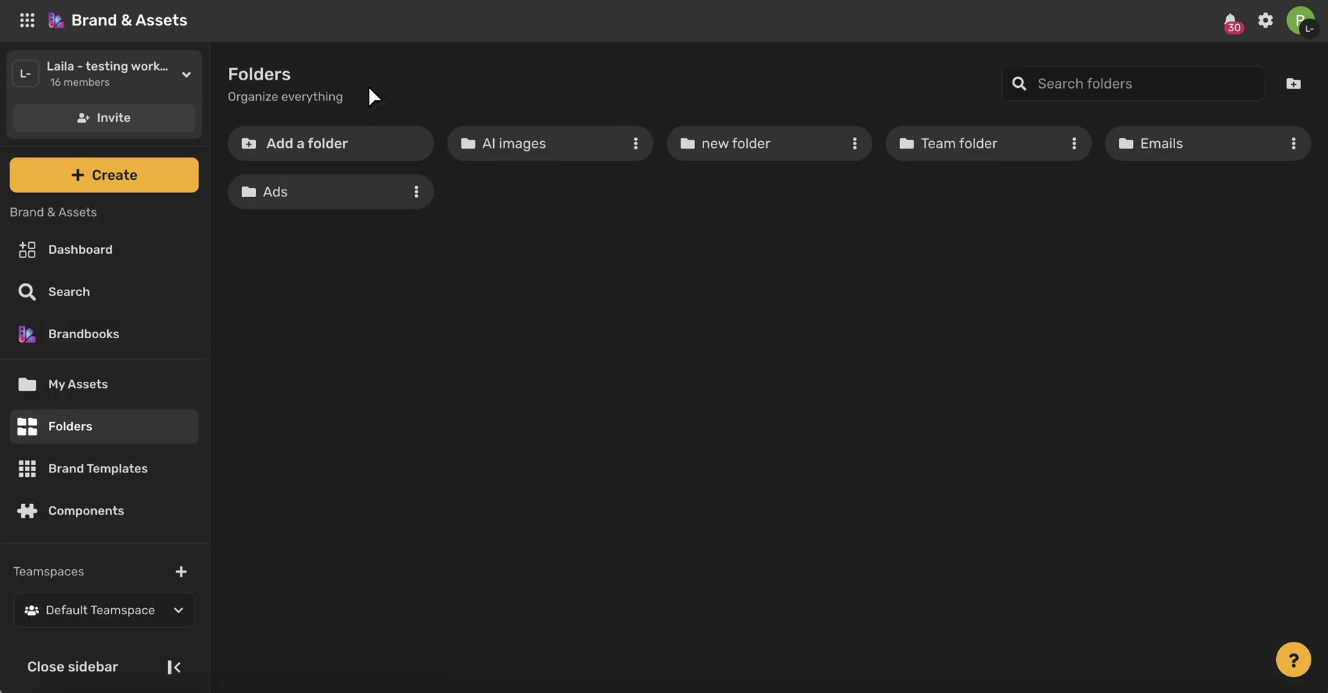
key(alt+Left)
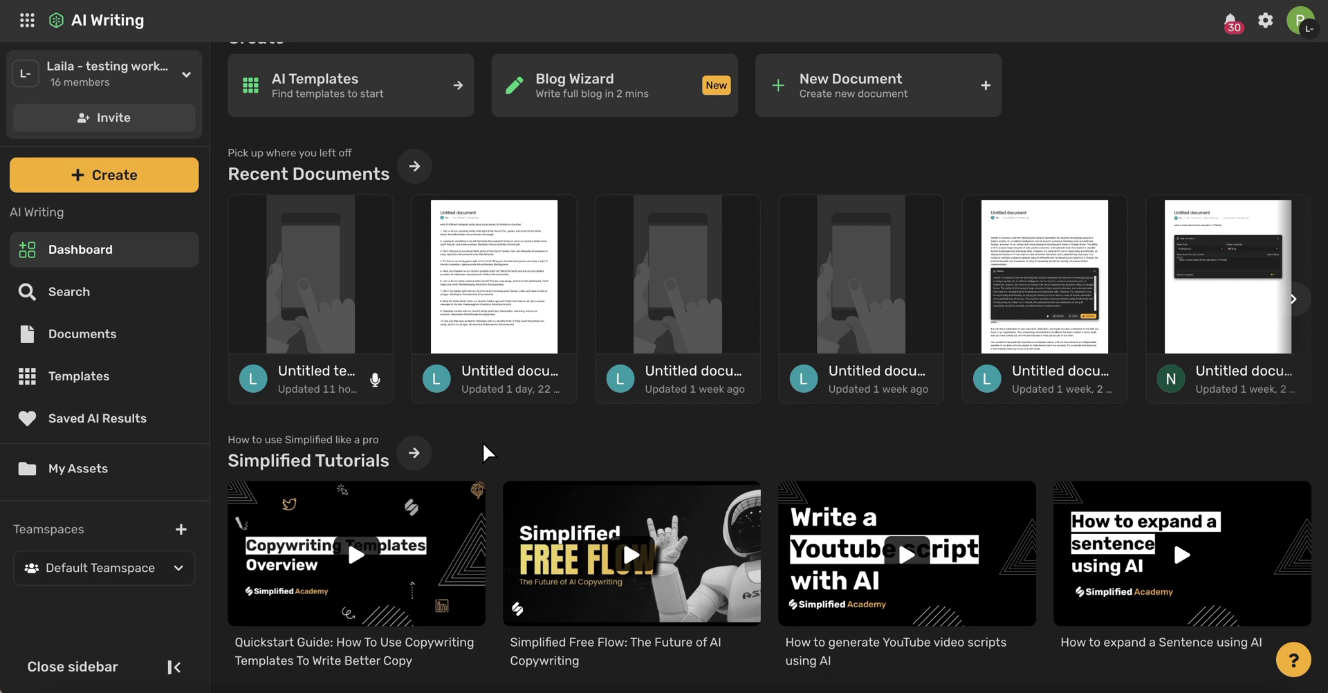
- Check the search palette, close it, and go to the My Documents list
scroll(484, 448, up, 1)
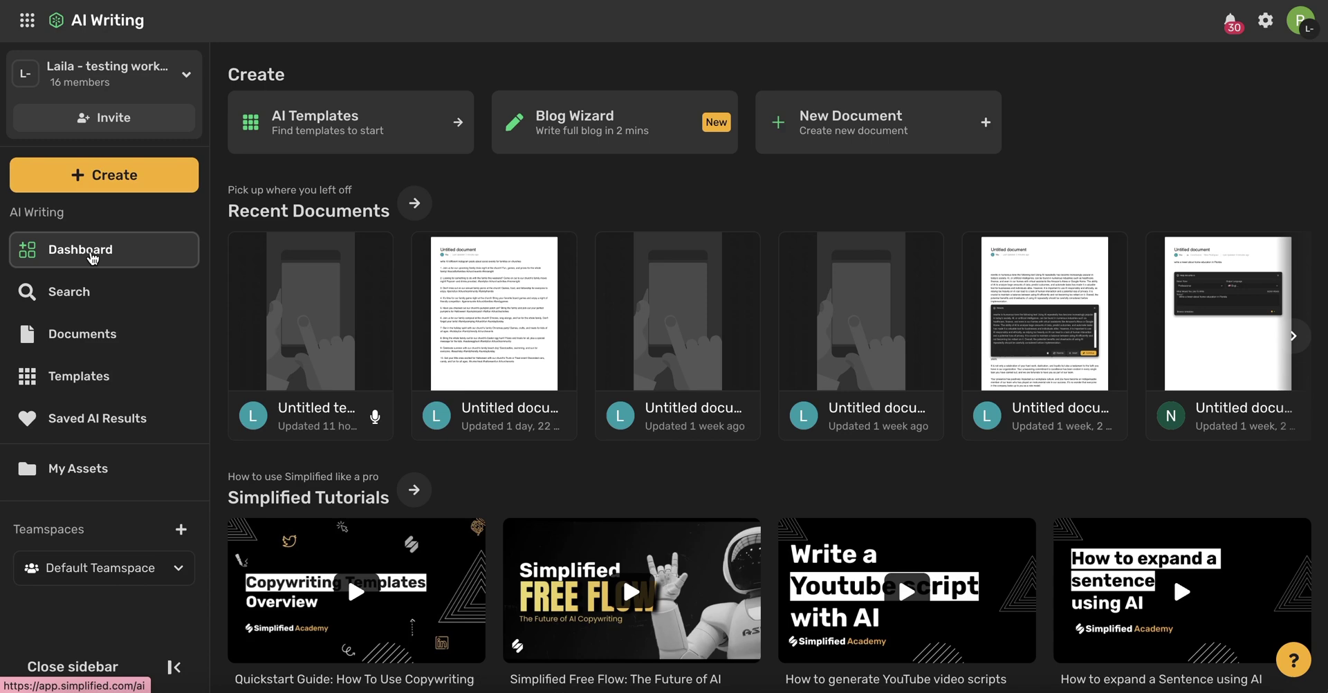
click(80, 290)
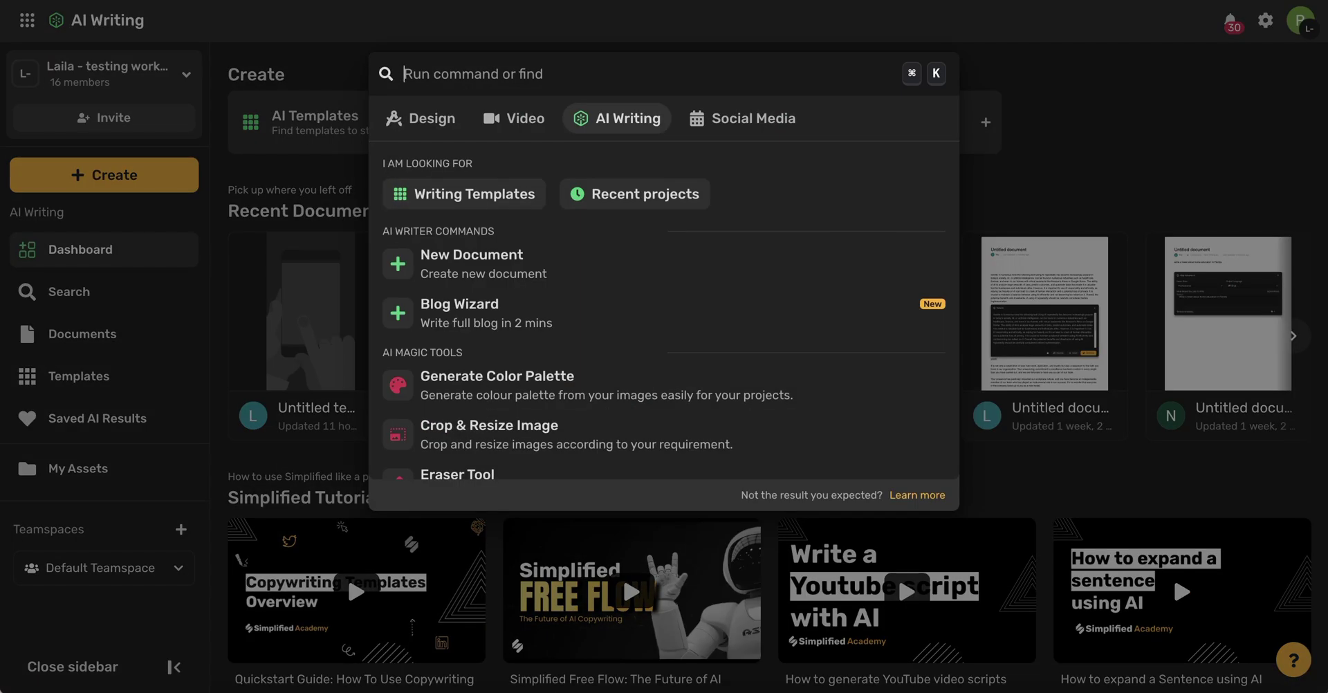
click(86, 345)
click(59, 344)
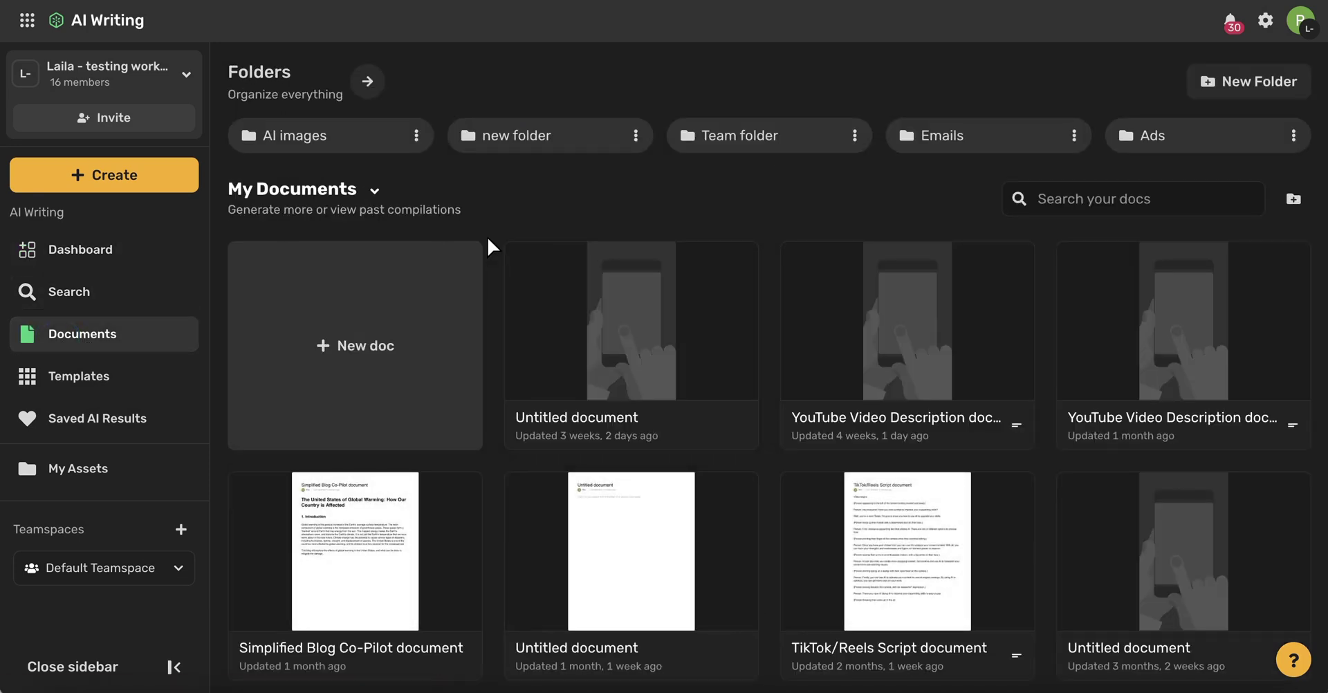
- Retitle the first untitled document 'Marketing Research', view its options, then go to AI templates
scroll(493, 247, down, 1)
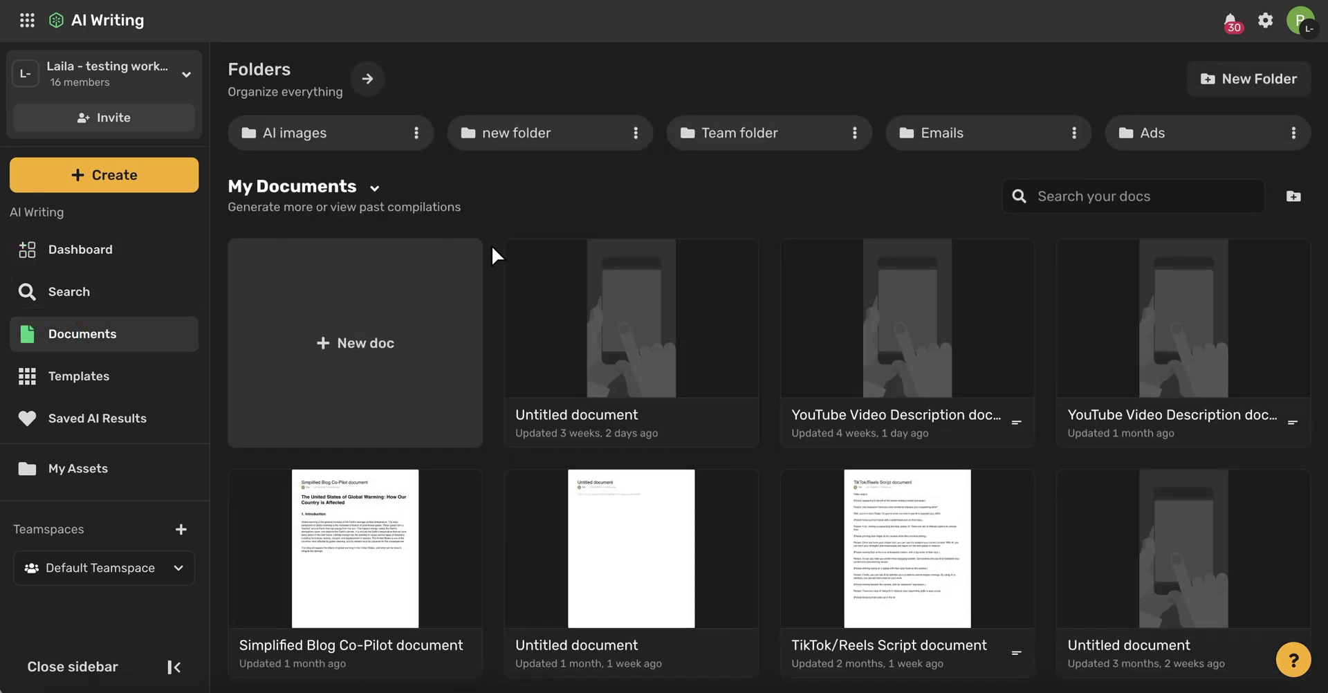
scroll(492, 247, up, 1)
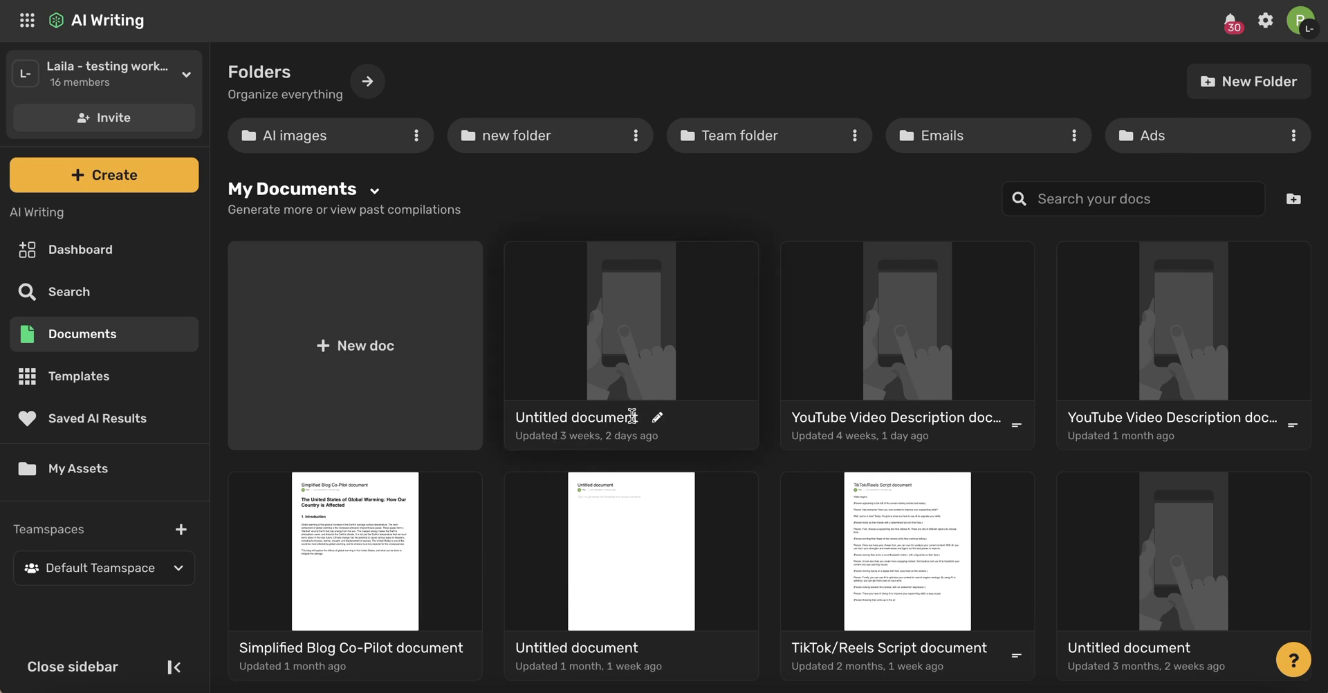
click(664, 417)
text(Marketing Research)
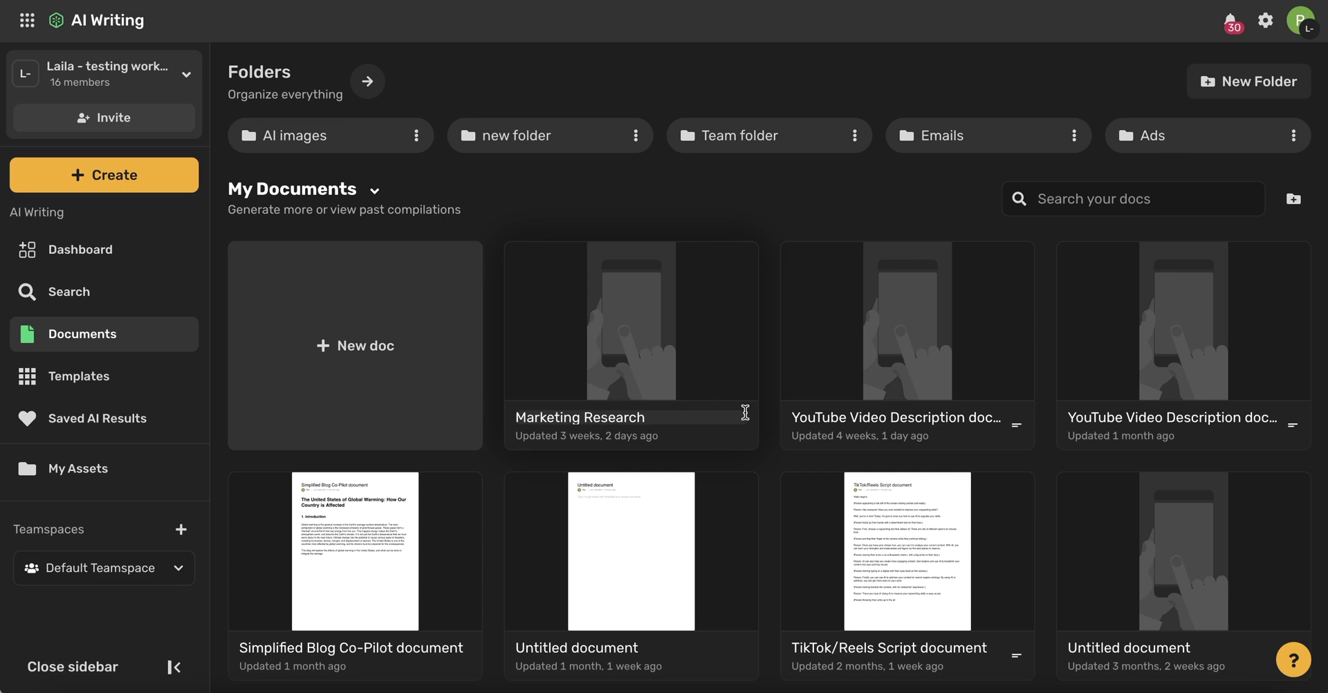
click(772, 408)
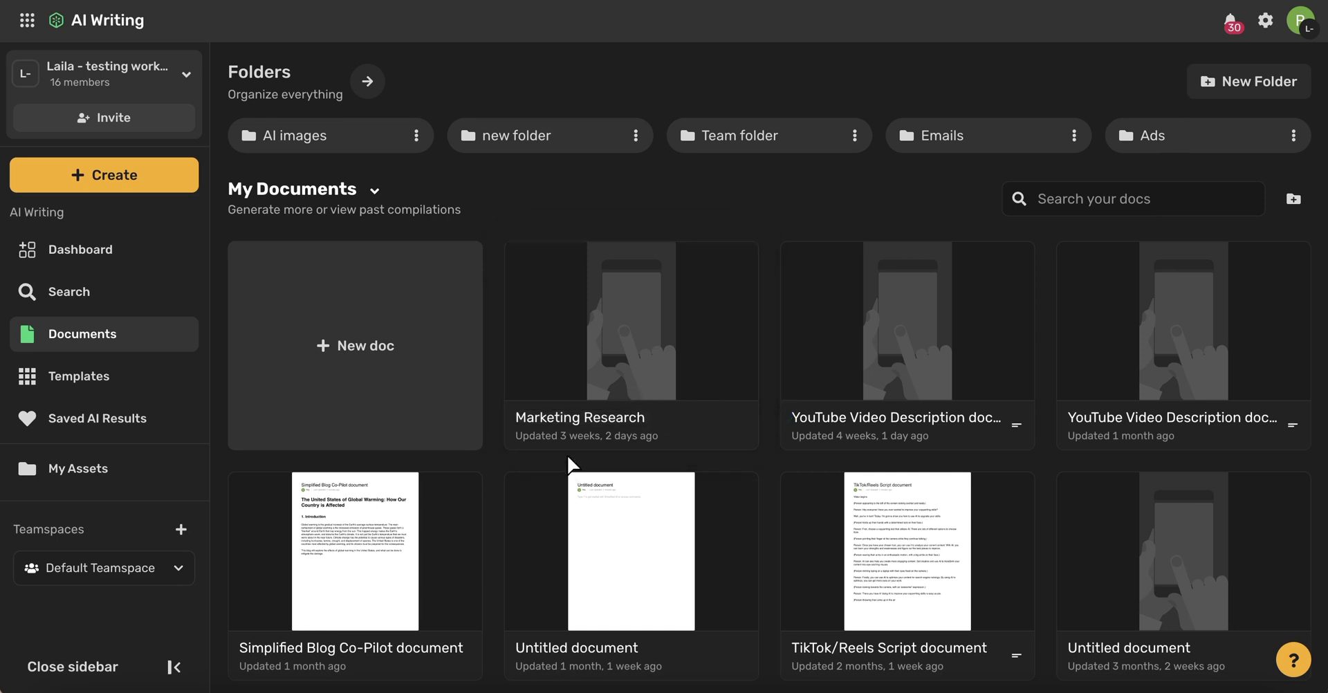
mouse_move(631, 311)
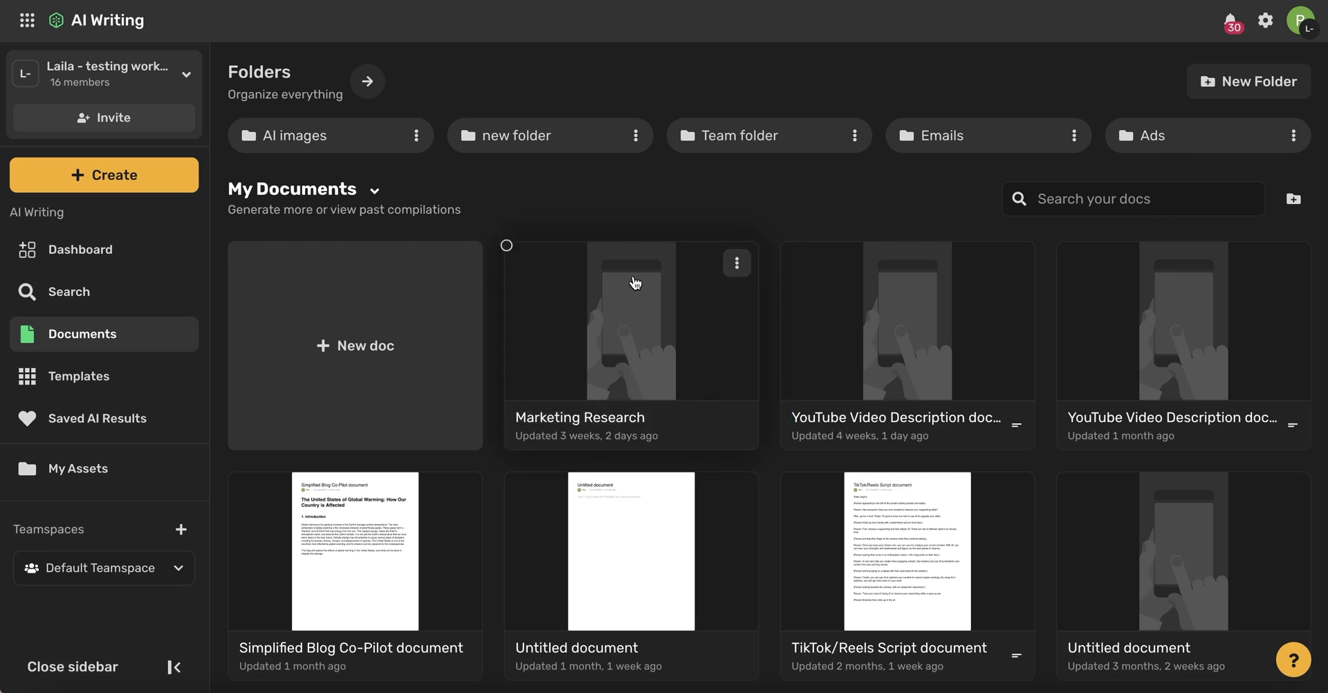
click(737, 264)
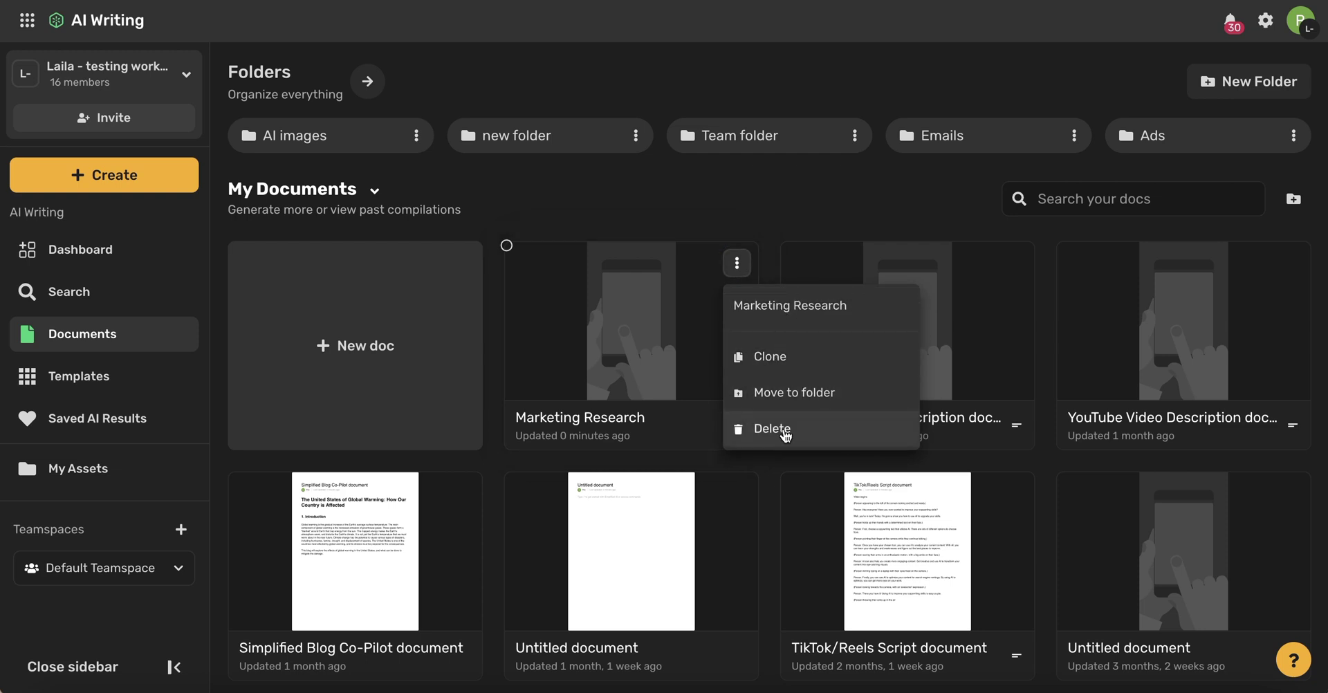
click(78, 379)
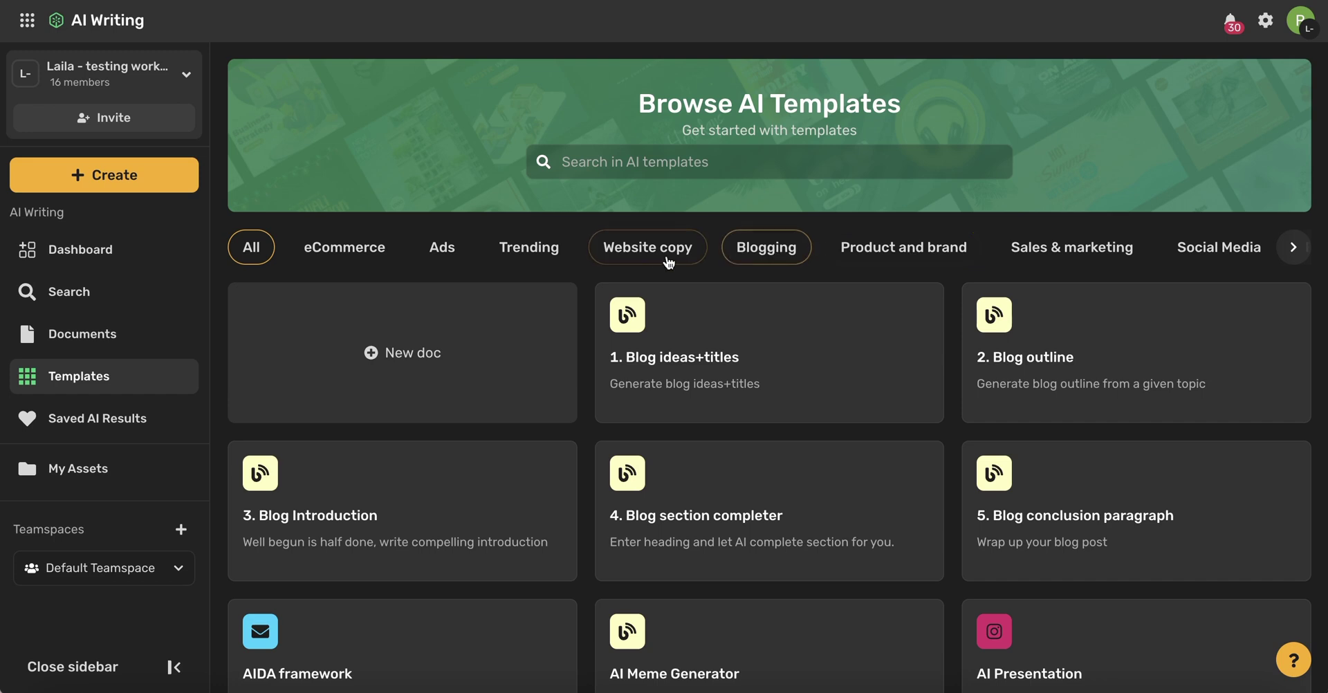
- Filter the template gallery to Social Media, listing LinkedIn, Tweet, TikTok and YouTube templates
click(1294, 247)
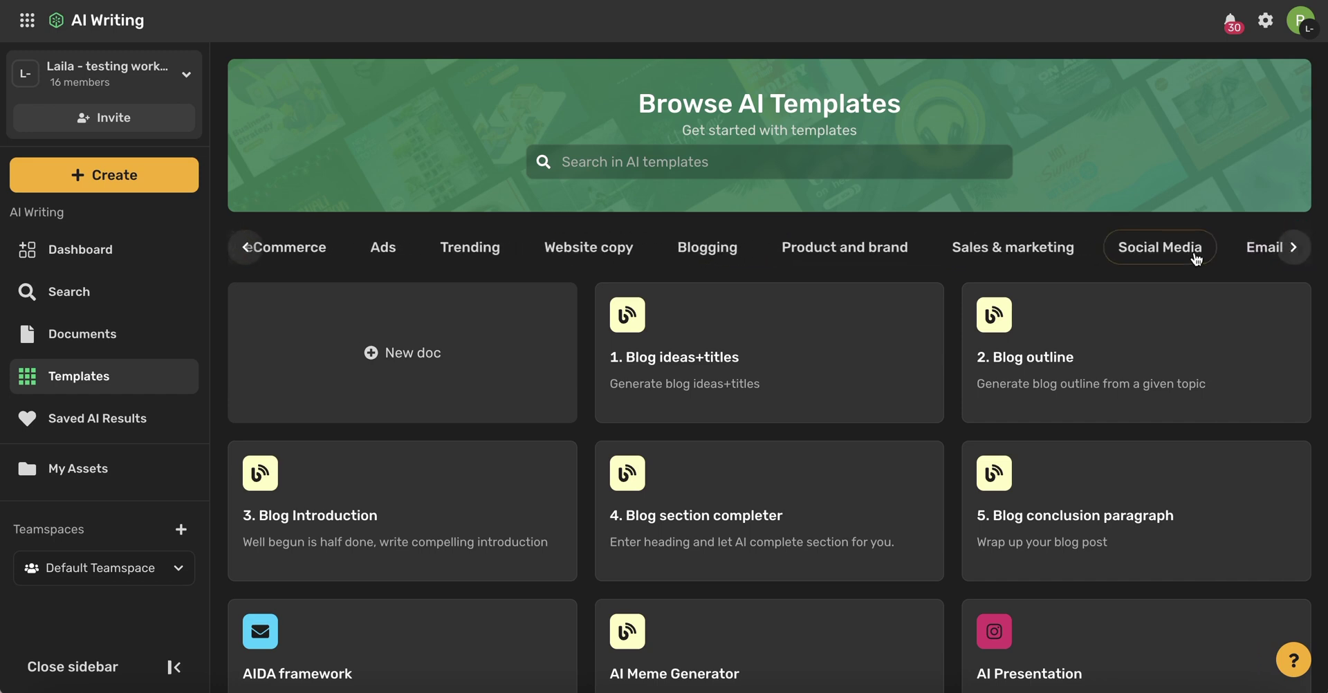
click(1159, 253)
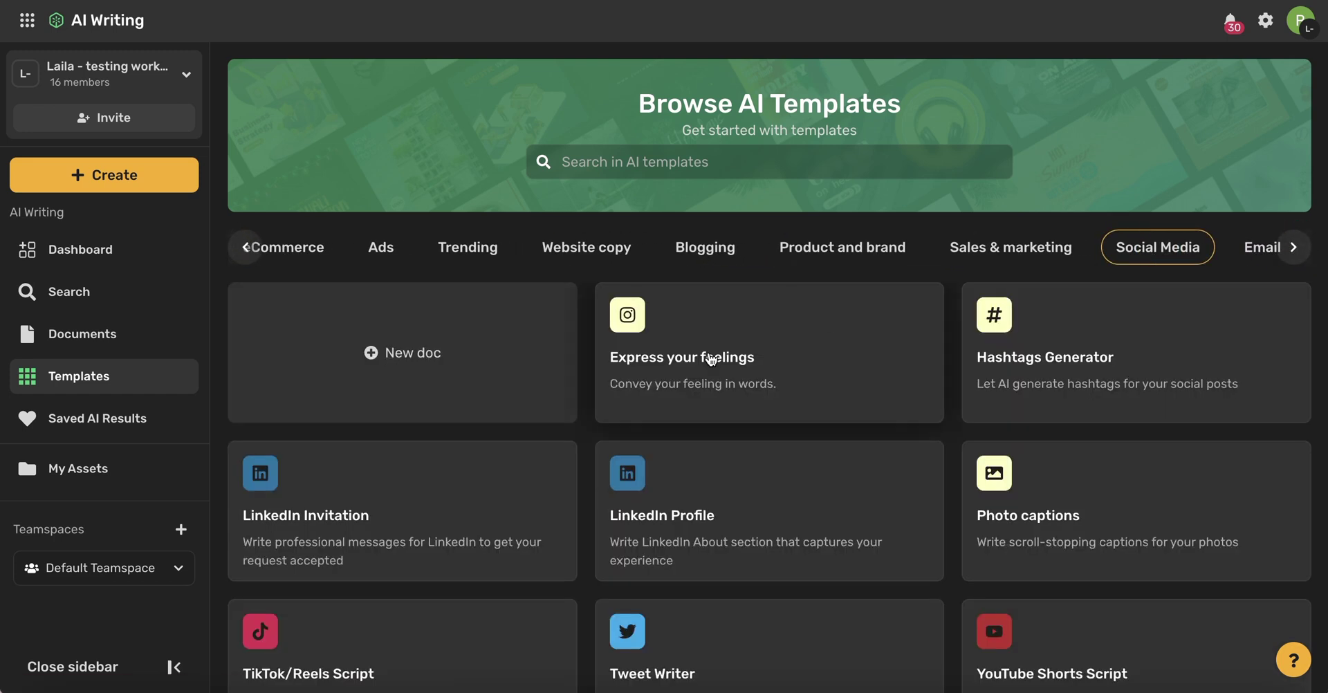
scroll(584, 451, down, 2)
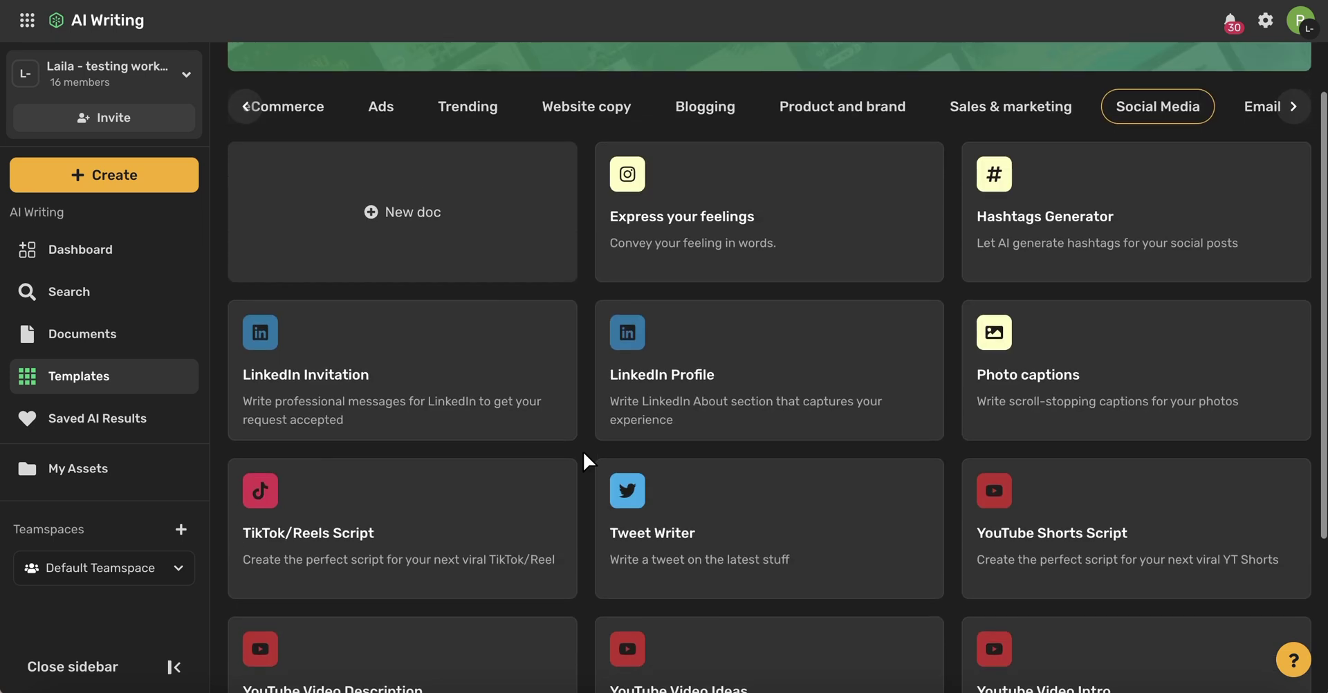
- Describe yourself in LinkedIn Profile as a brand-identity consultant and enable advanced options (2 results, English)
click(692, 384)
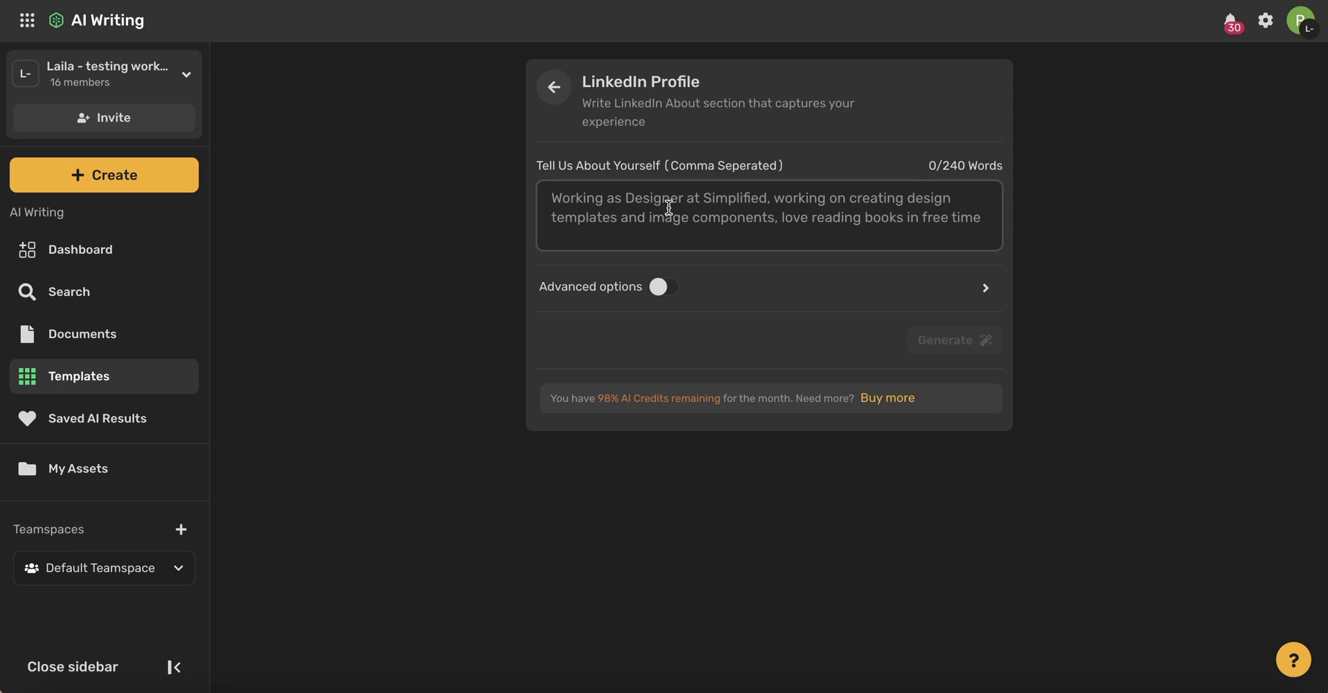
text(I work as a)
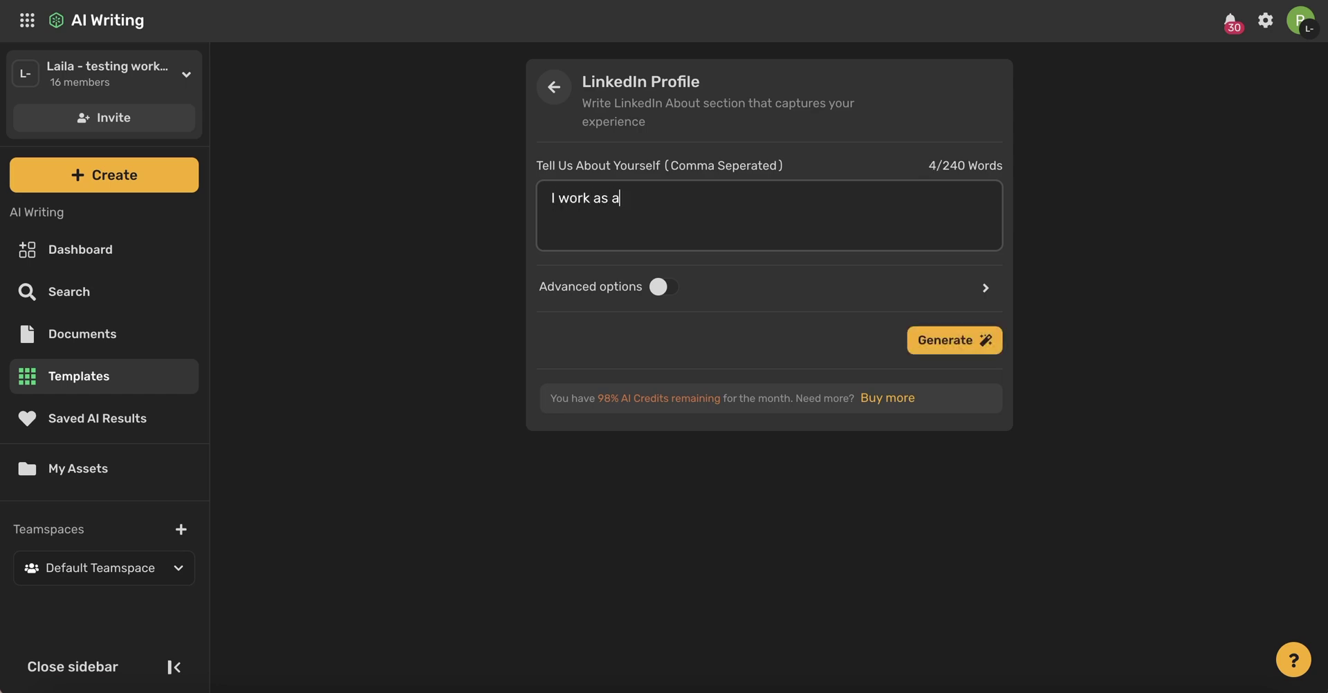
text( consultant for brands and help them create their brand identity)
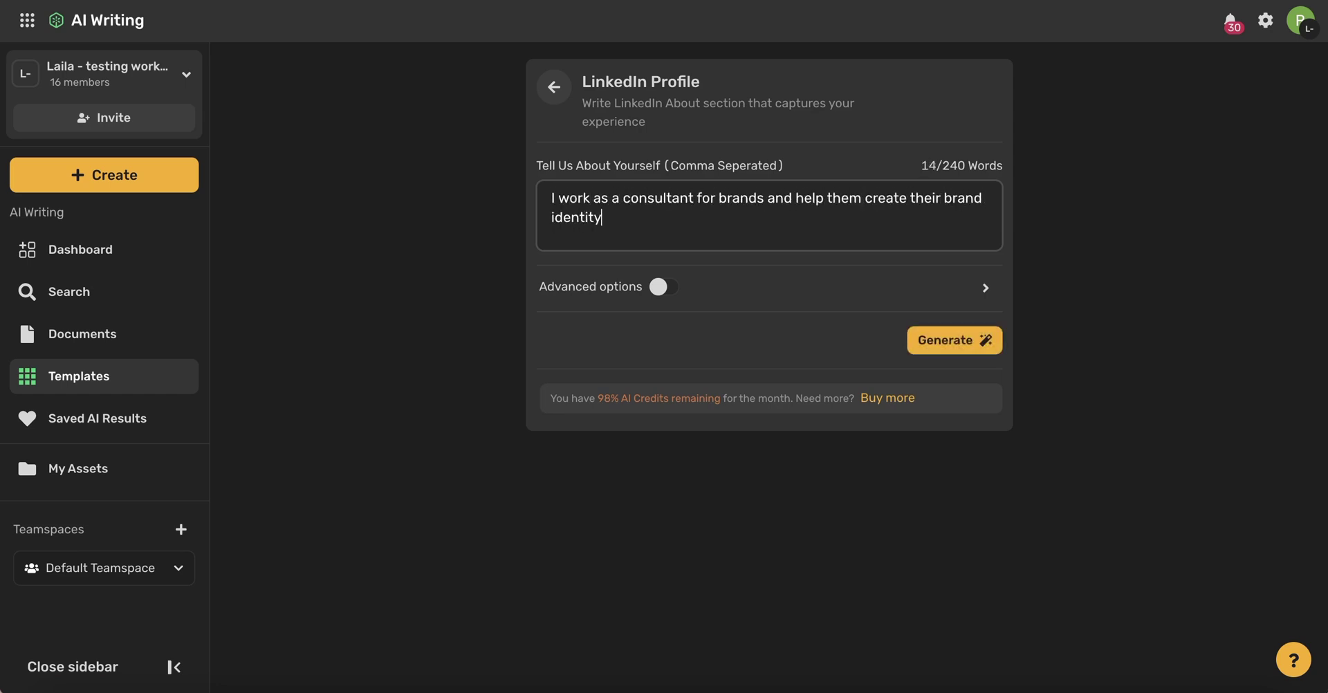
text( and boost their social media presence.)
click(665, 294)
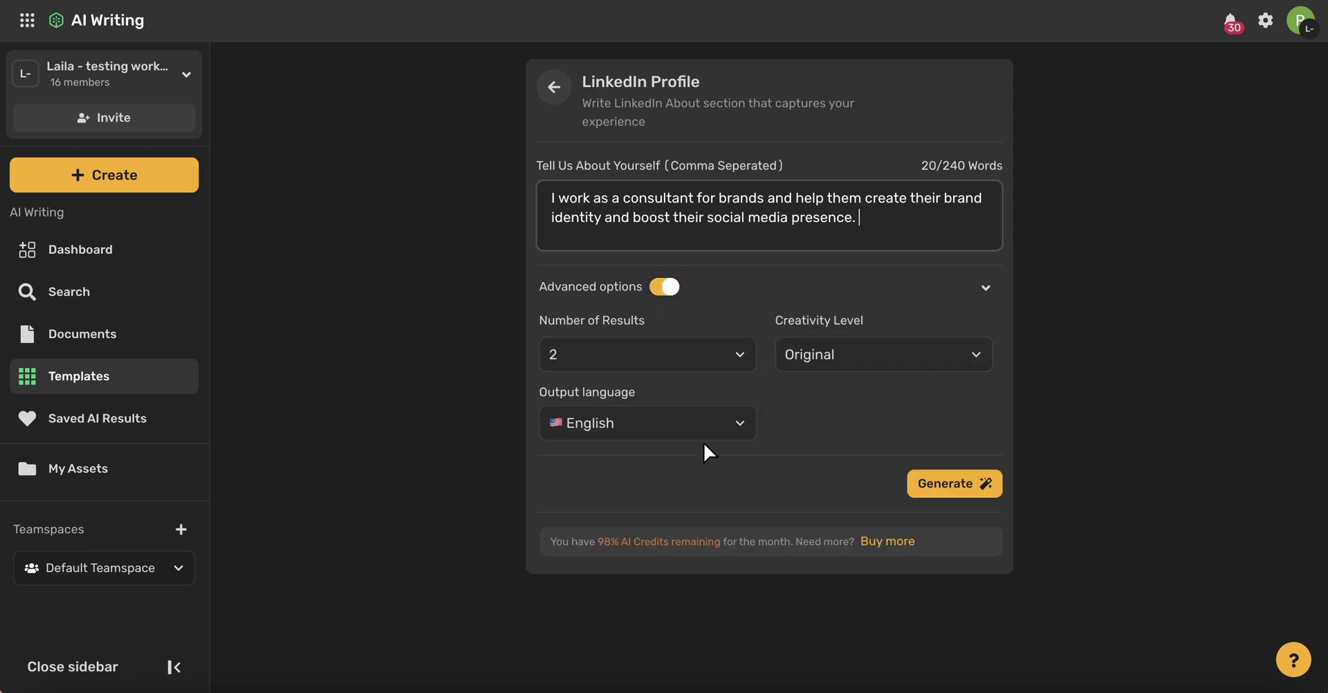
click(797, 416)
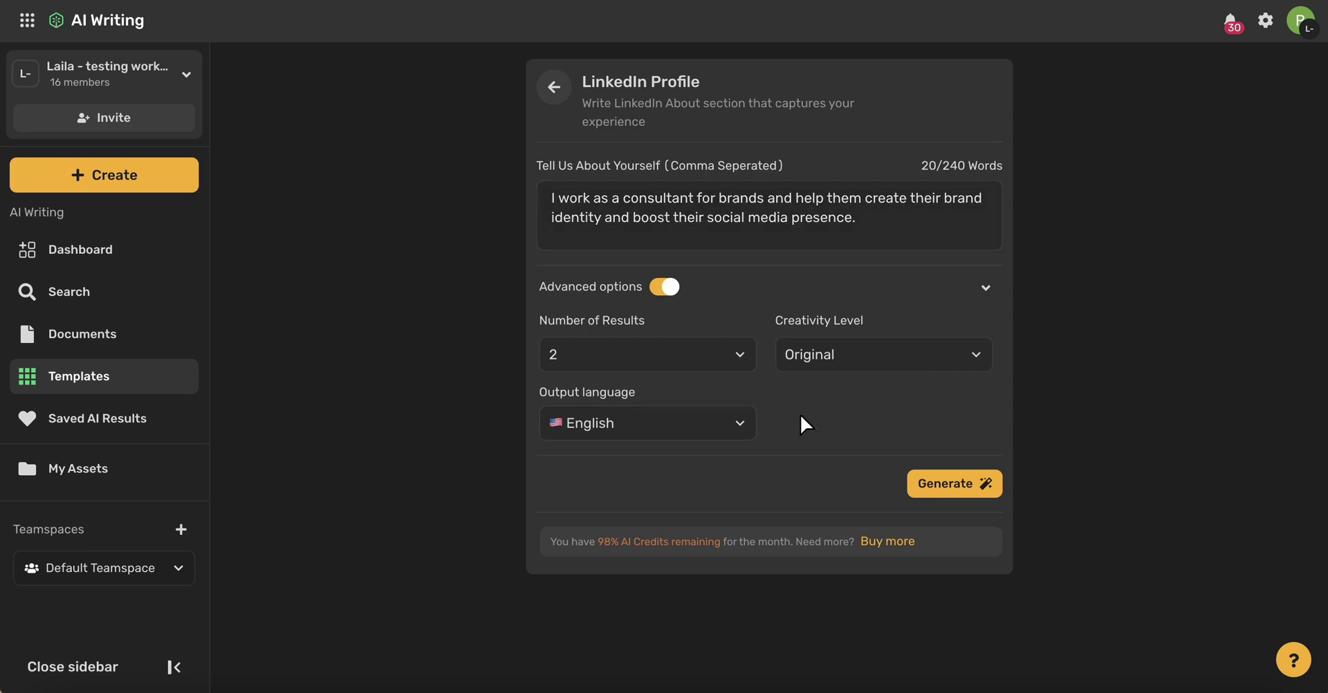
- Generate two LinkedIn About drafts, glance at the first draft's options, and return to the dashboard
click(962, 484)
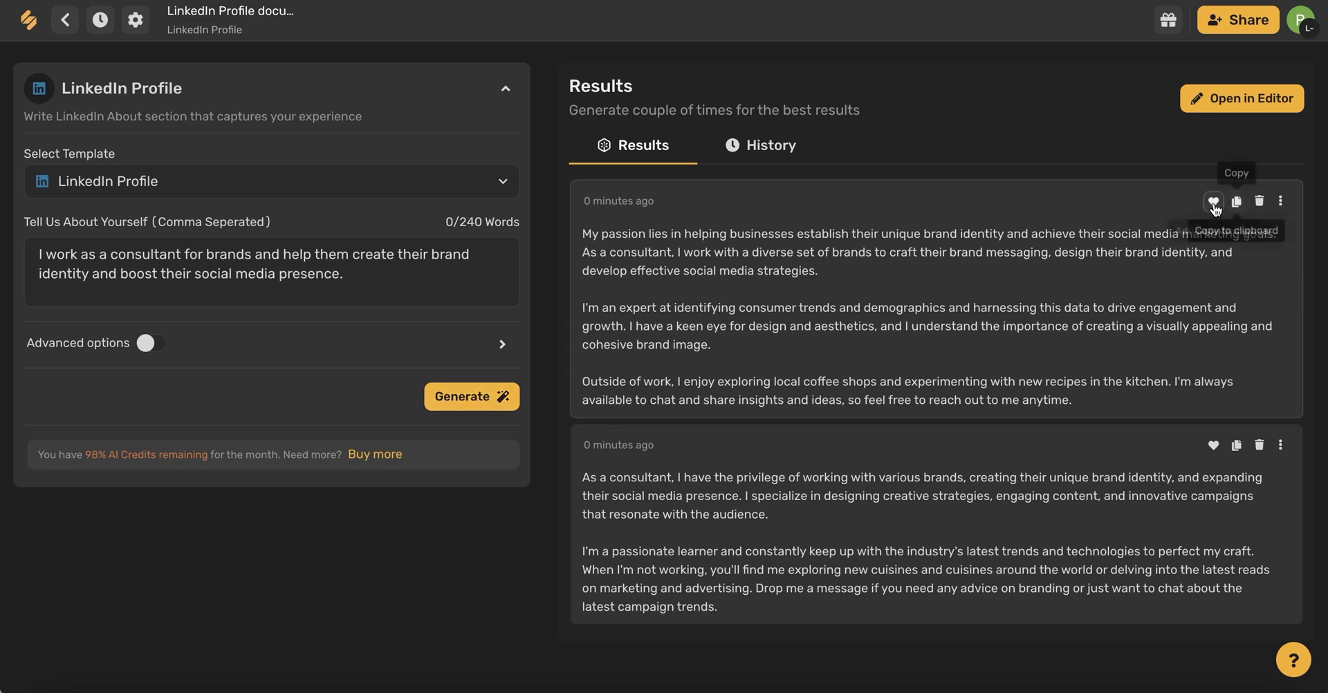
click(1281, 200)
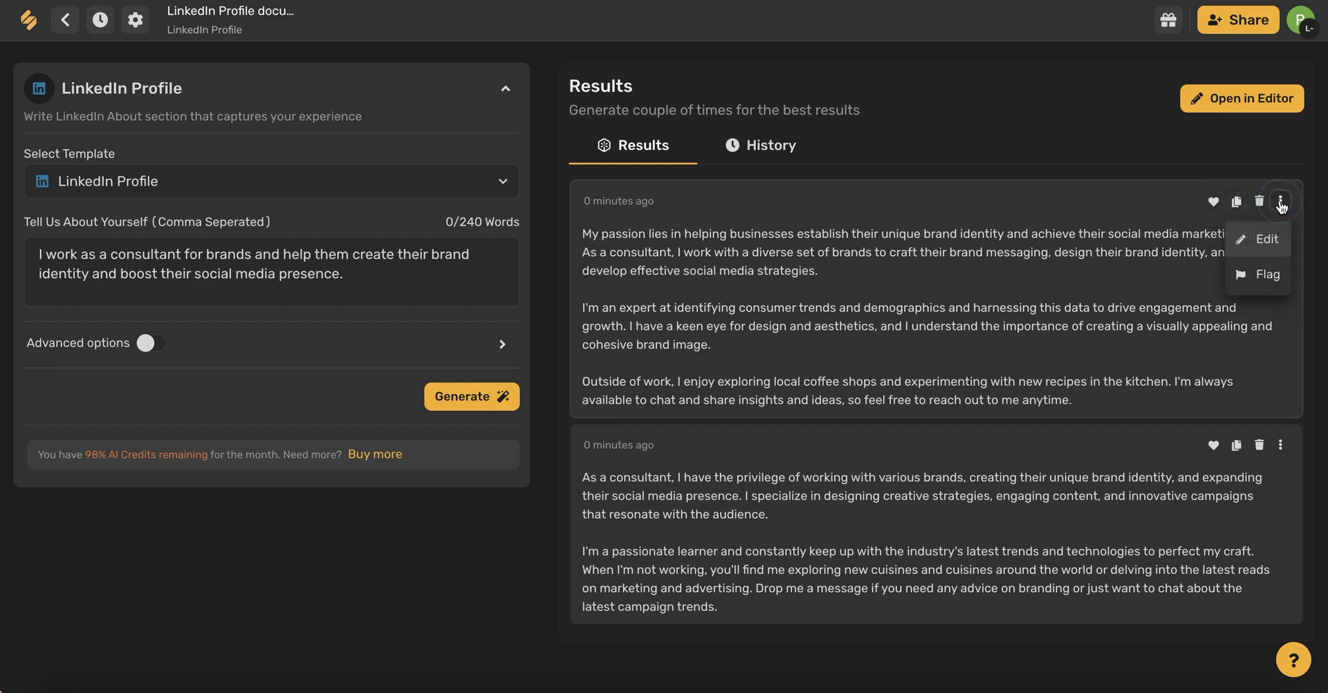
click(1113, 147)
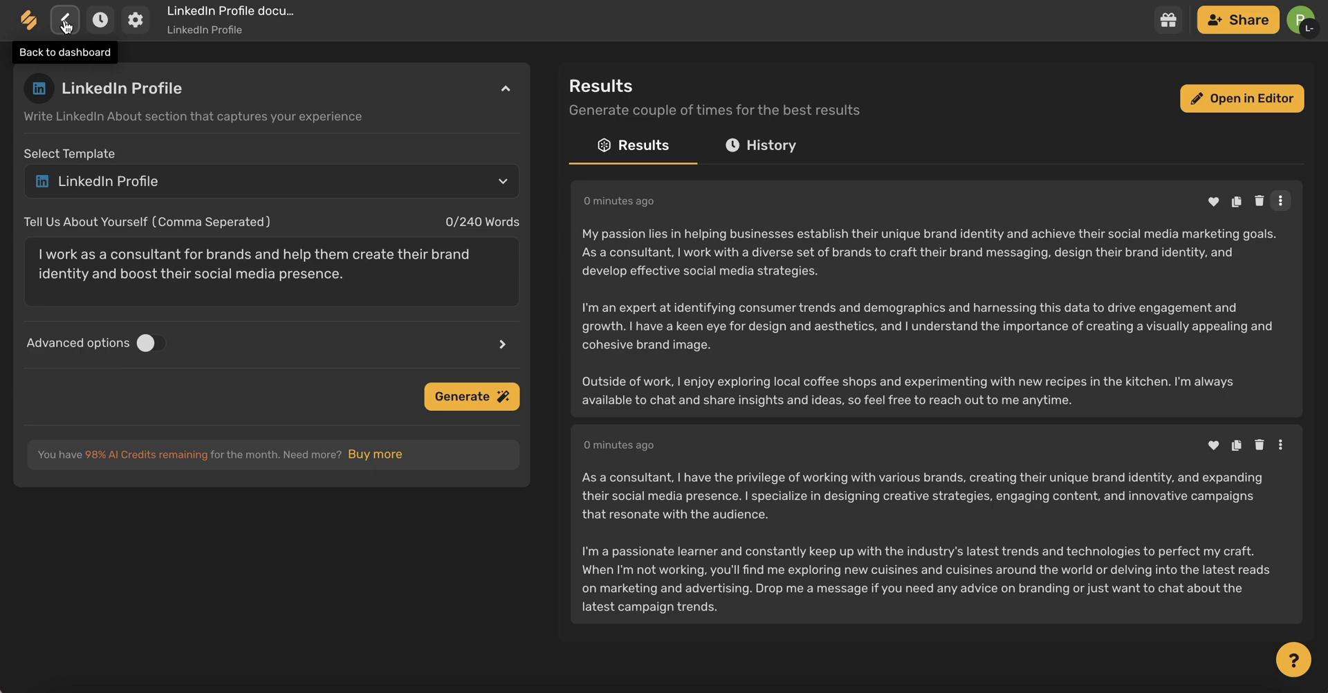
click(65, 23)
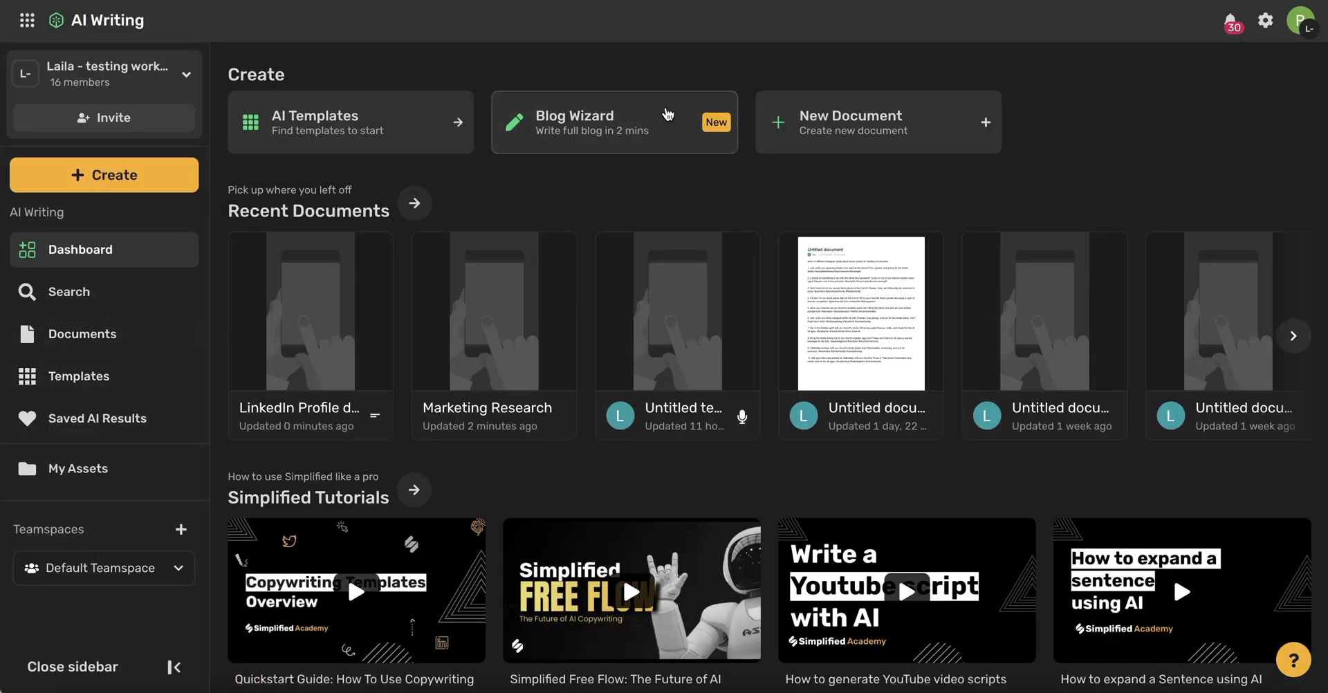
- In the Blog Wizard, enter the topic about climate change effects in North America's past 10 years
click(623, 130)
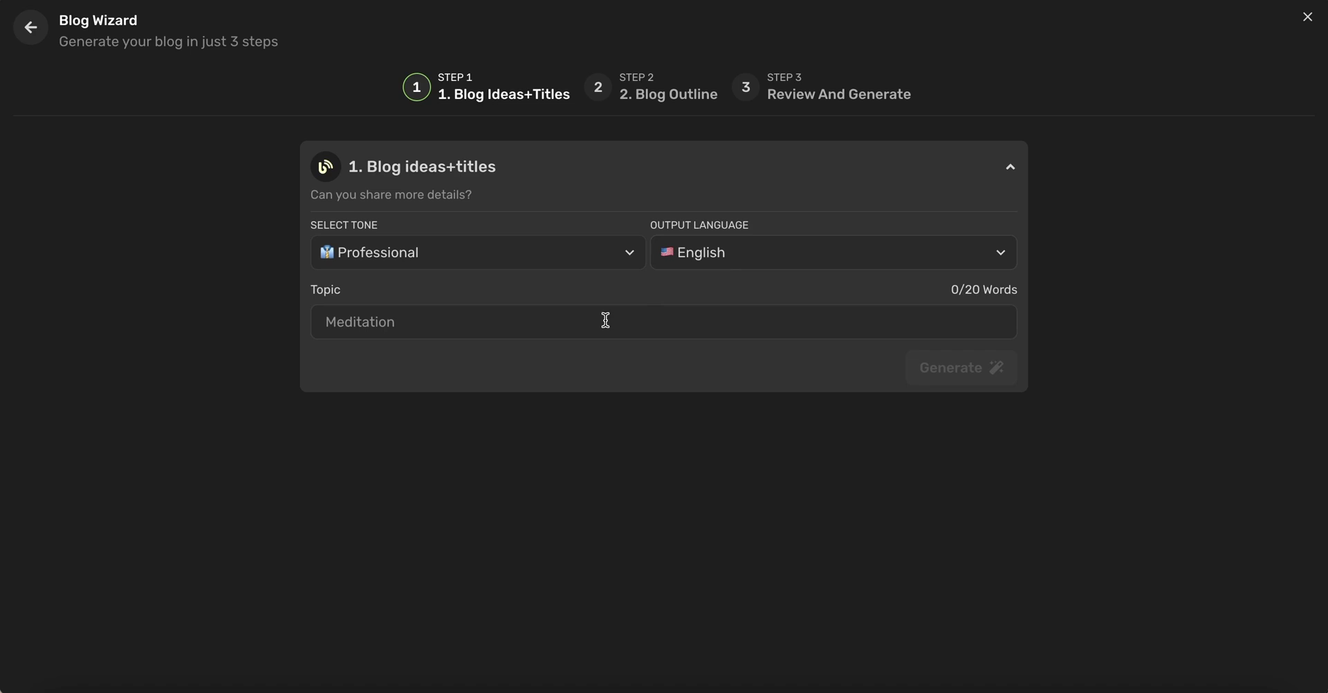
click(556, 323)
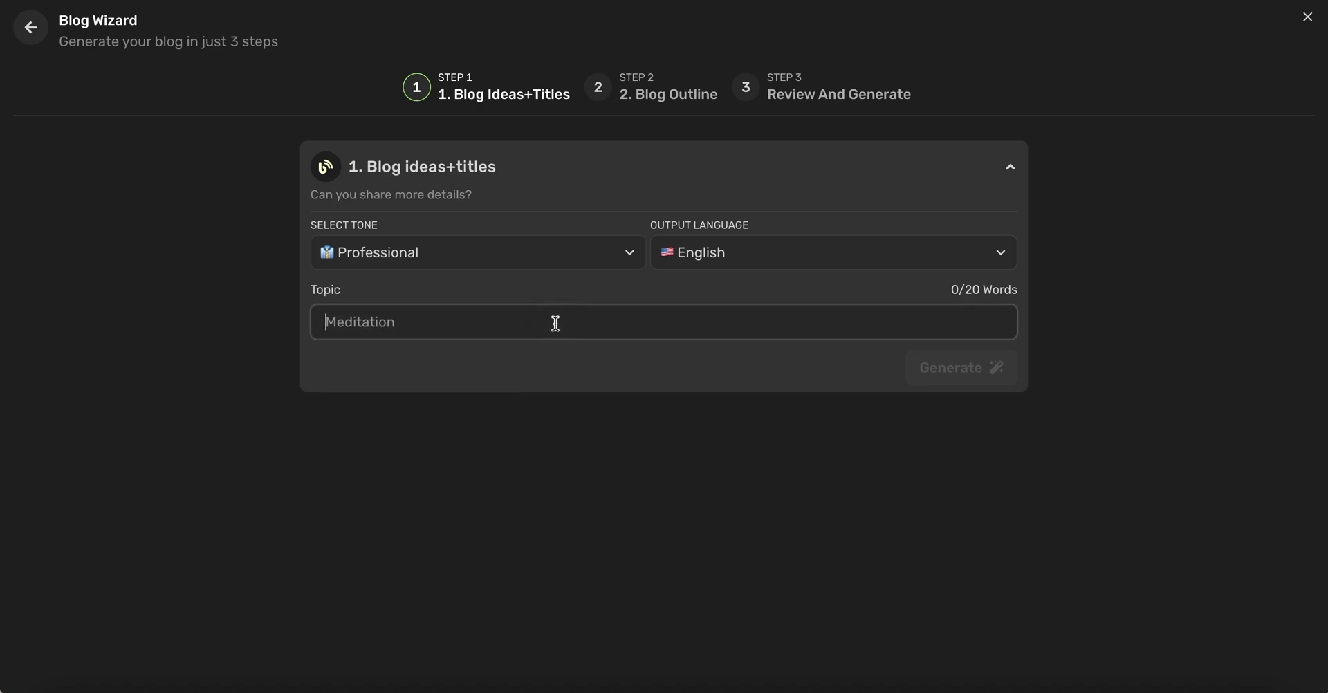
key(Return)
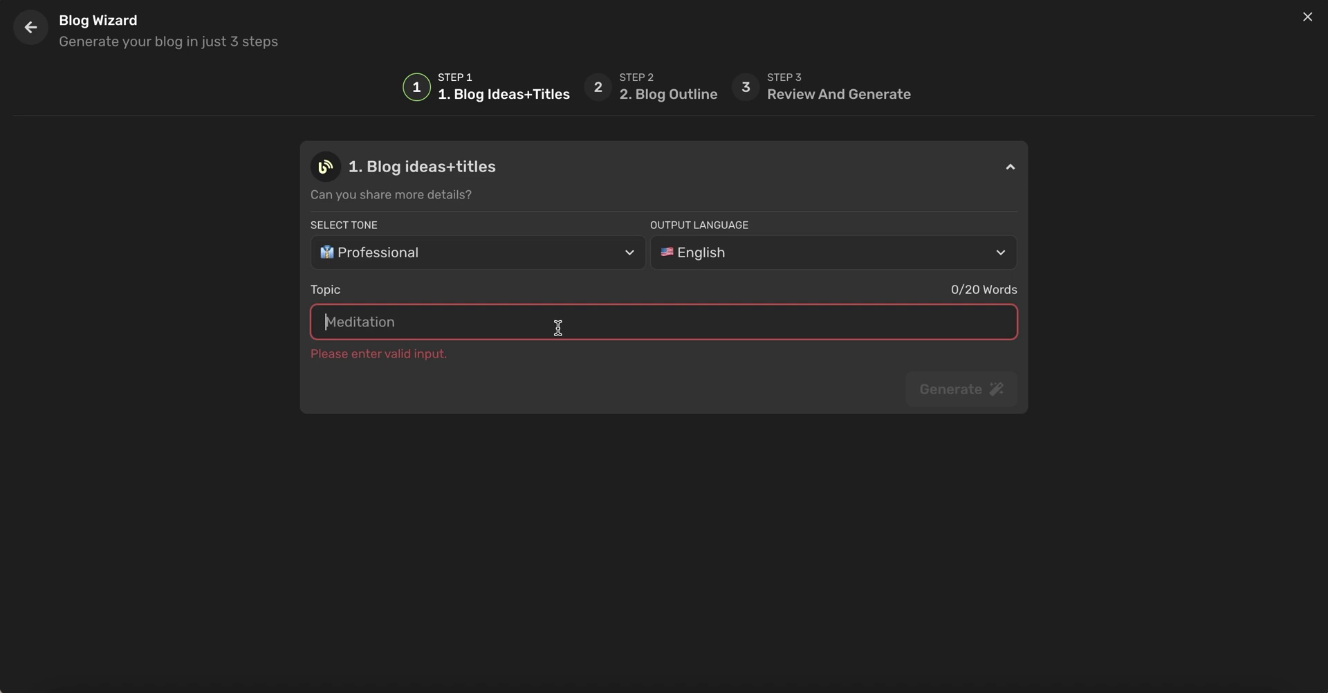
text(Generate a blog about the effects of cl)
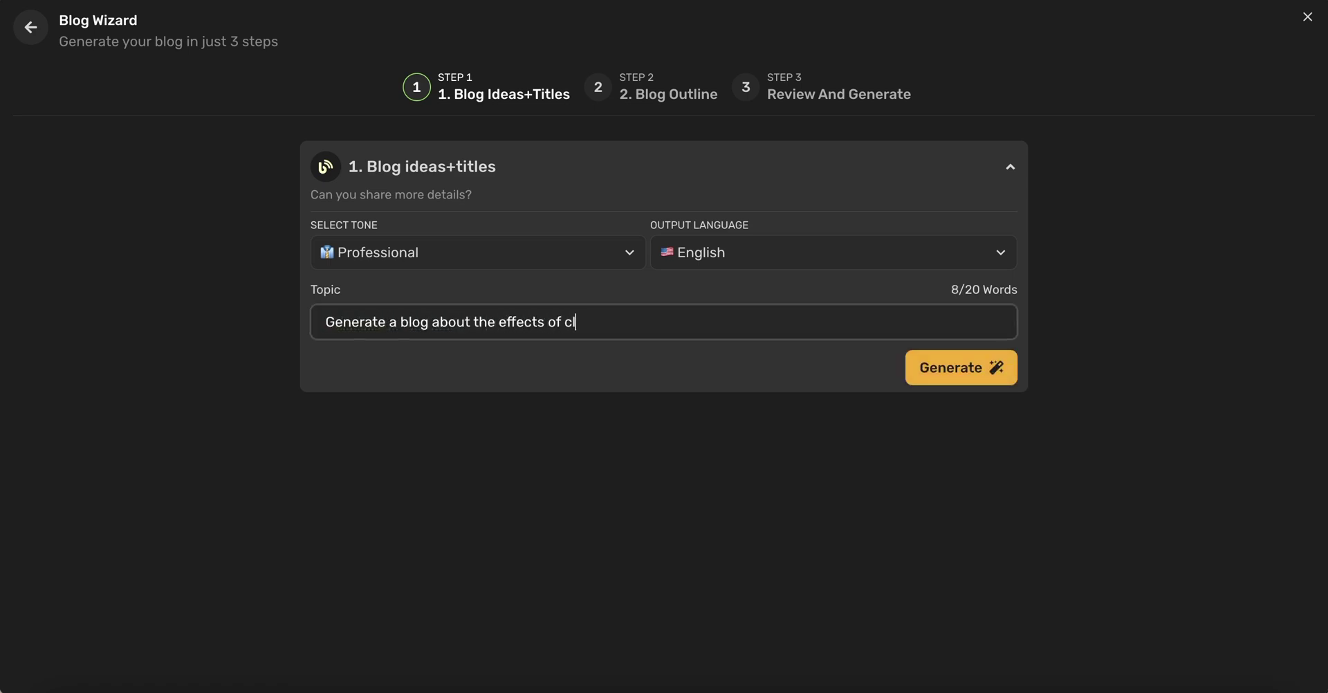
text(imate chnage)
key(BackSpace)
key(BackSpace)
key(BackSpace)
text(change in the past 10 years in North America)
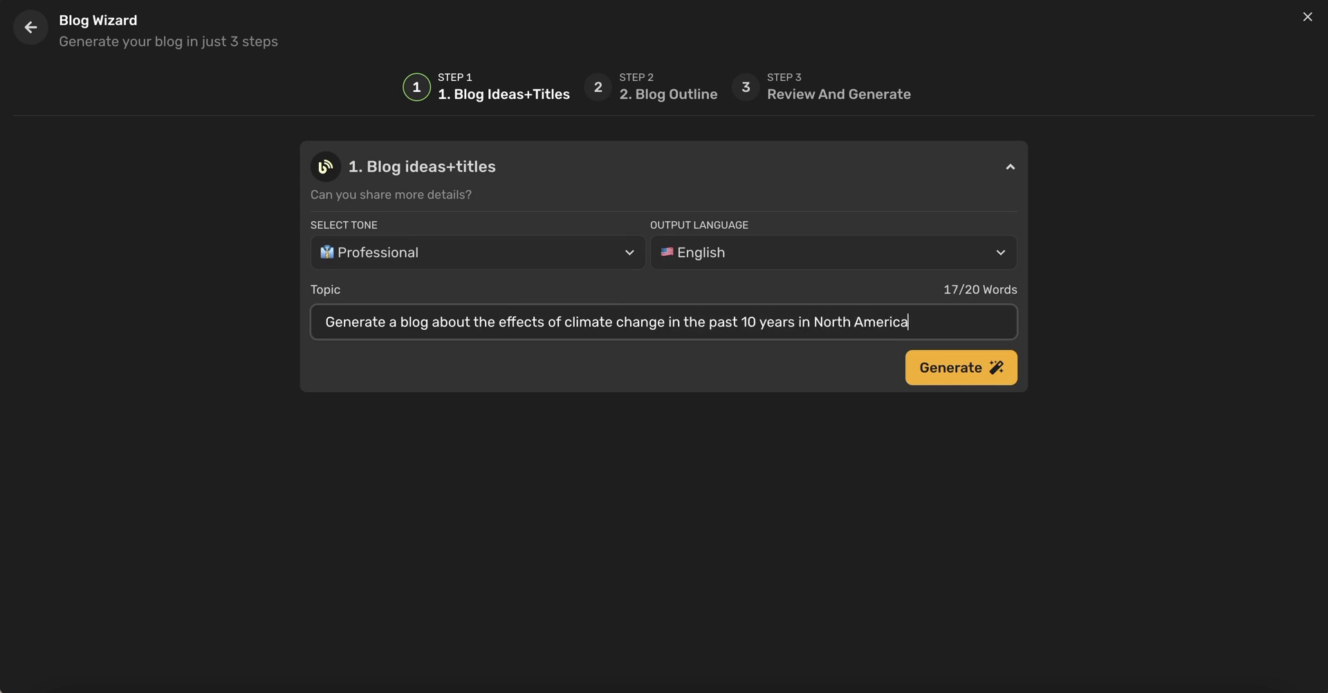
click(671, 368)
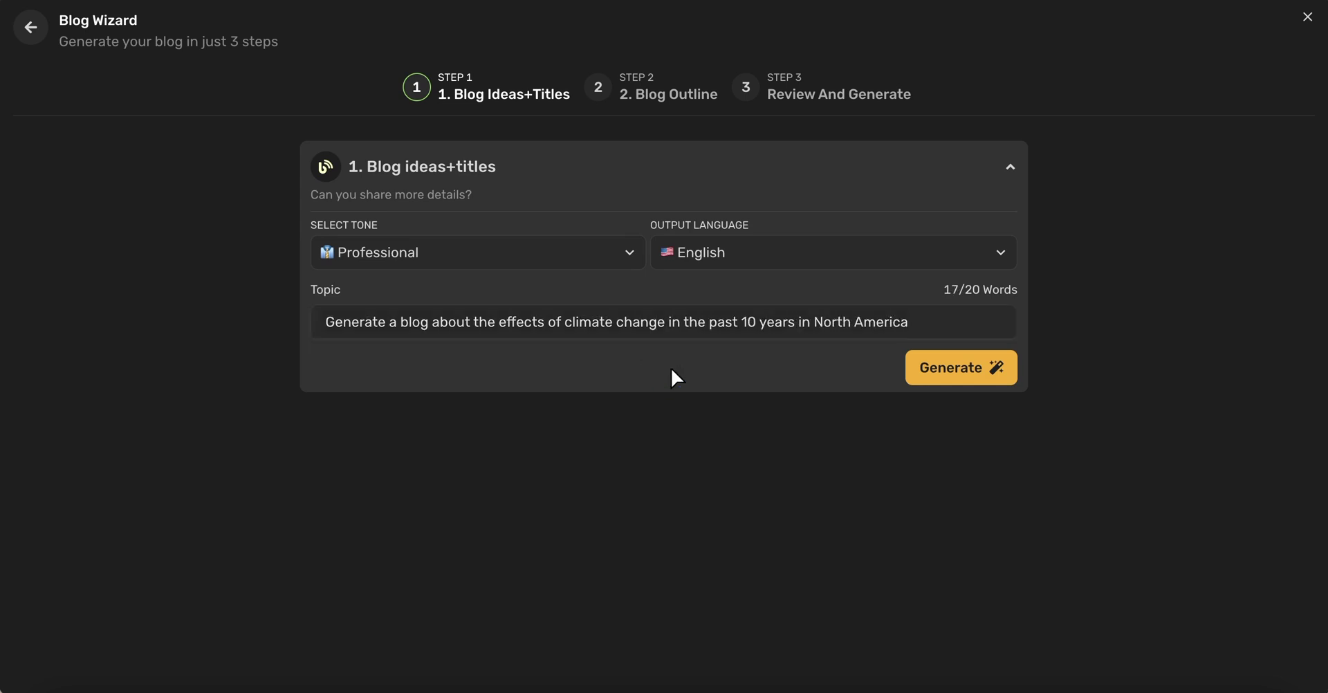
- Generate five blog titles, choose the Comprehensive Analysis title and advance to the outline step
click(985, 365)
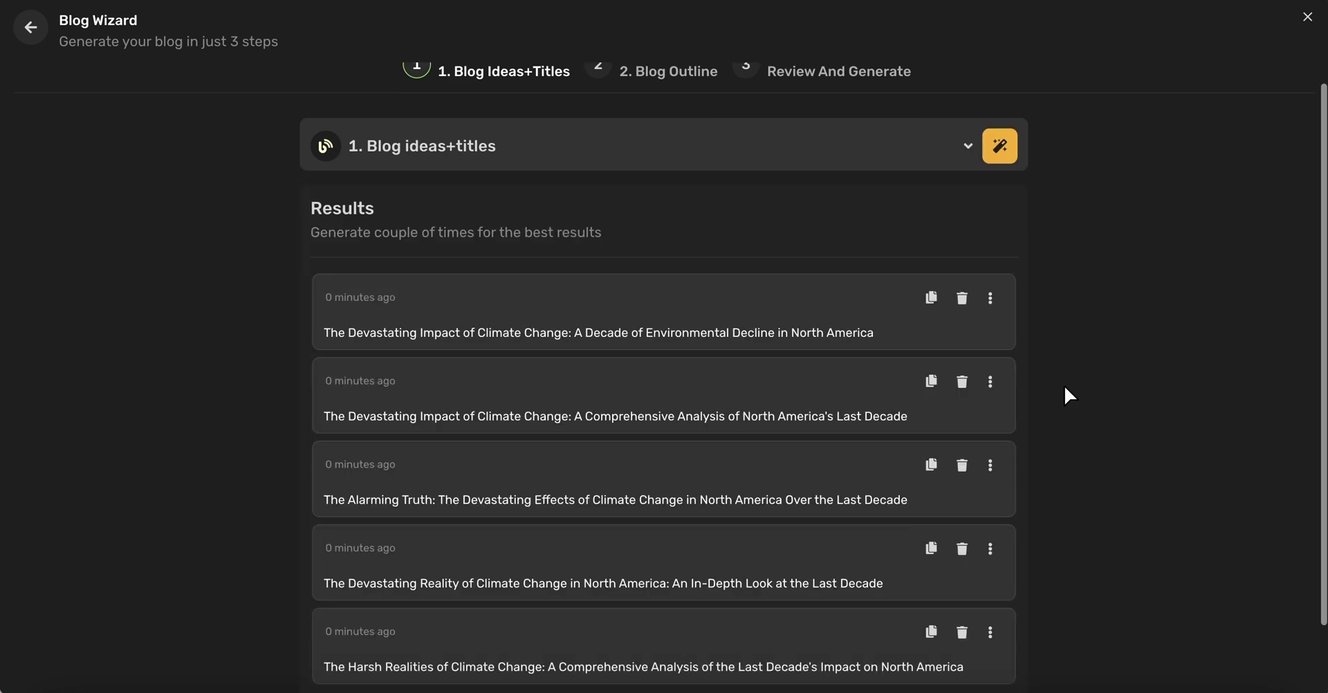
scroll(1065, 386, down, 1)
scroll(1064, 386, down, 1)
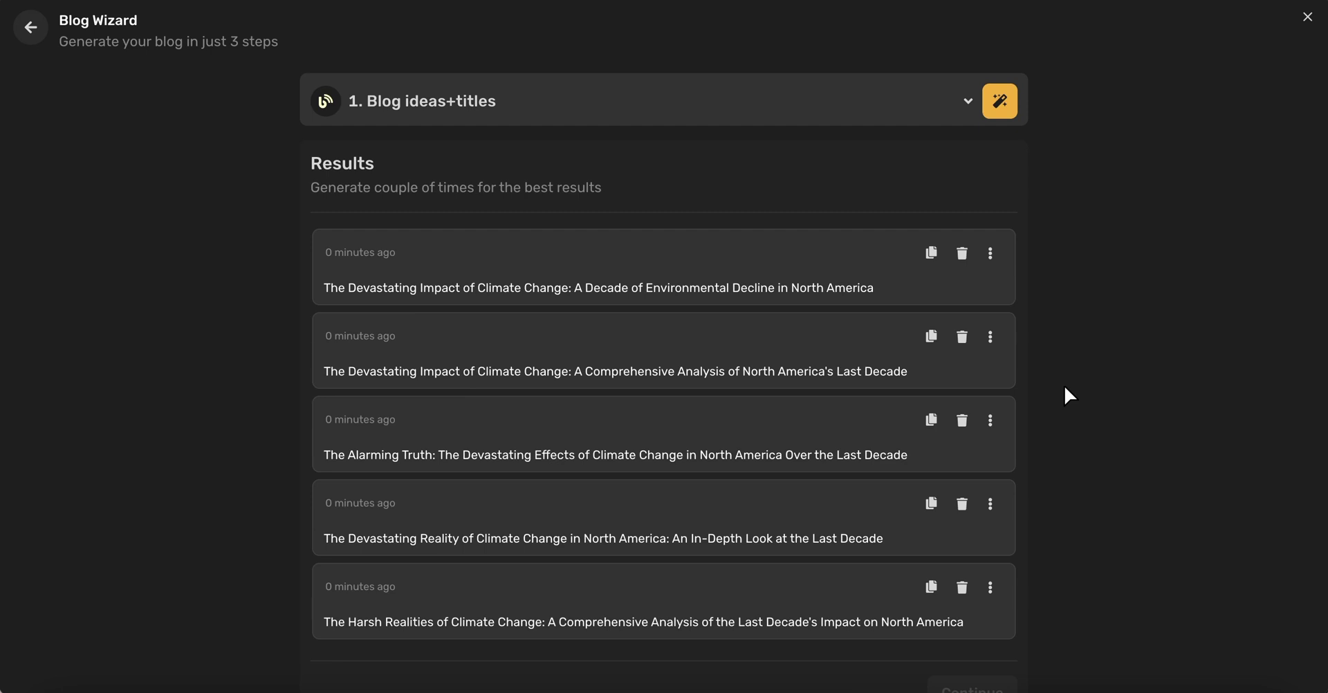
click(629, 346)
scroll(628, 346, down, 1)
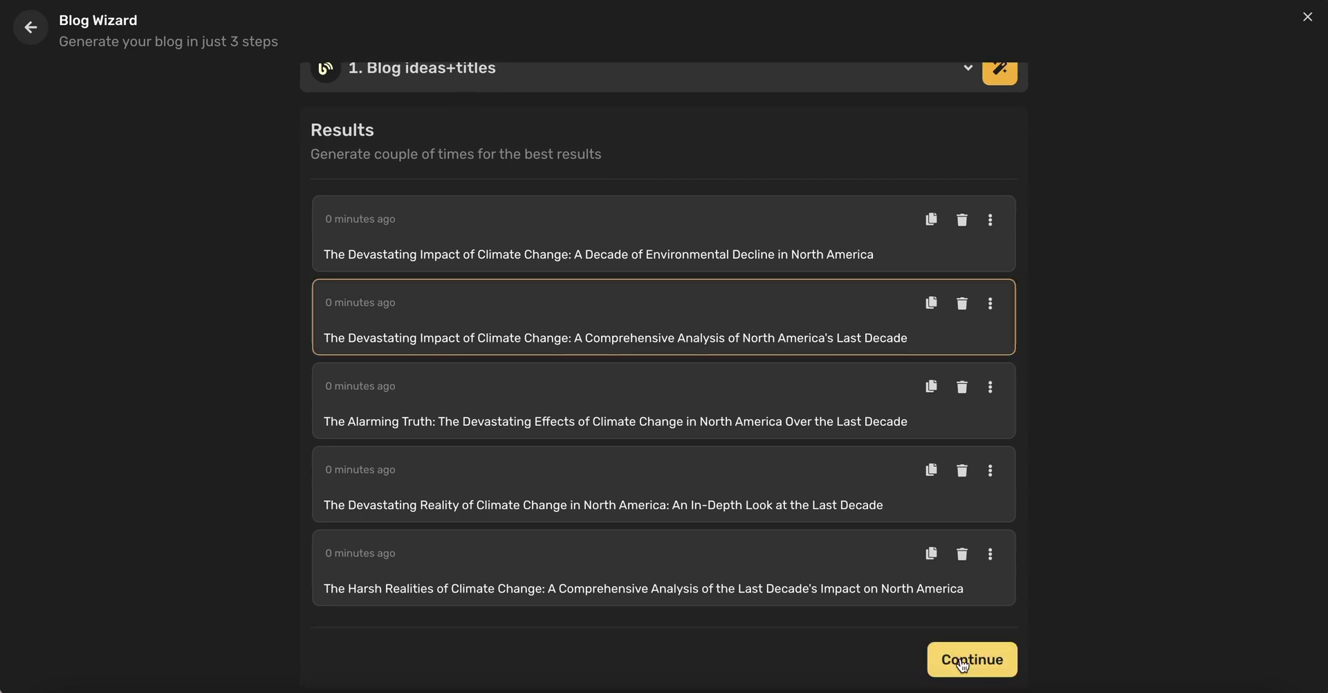
click(978, 659)
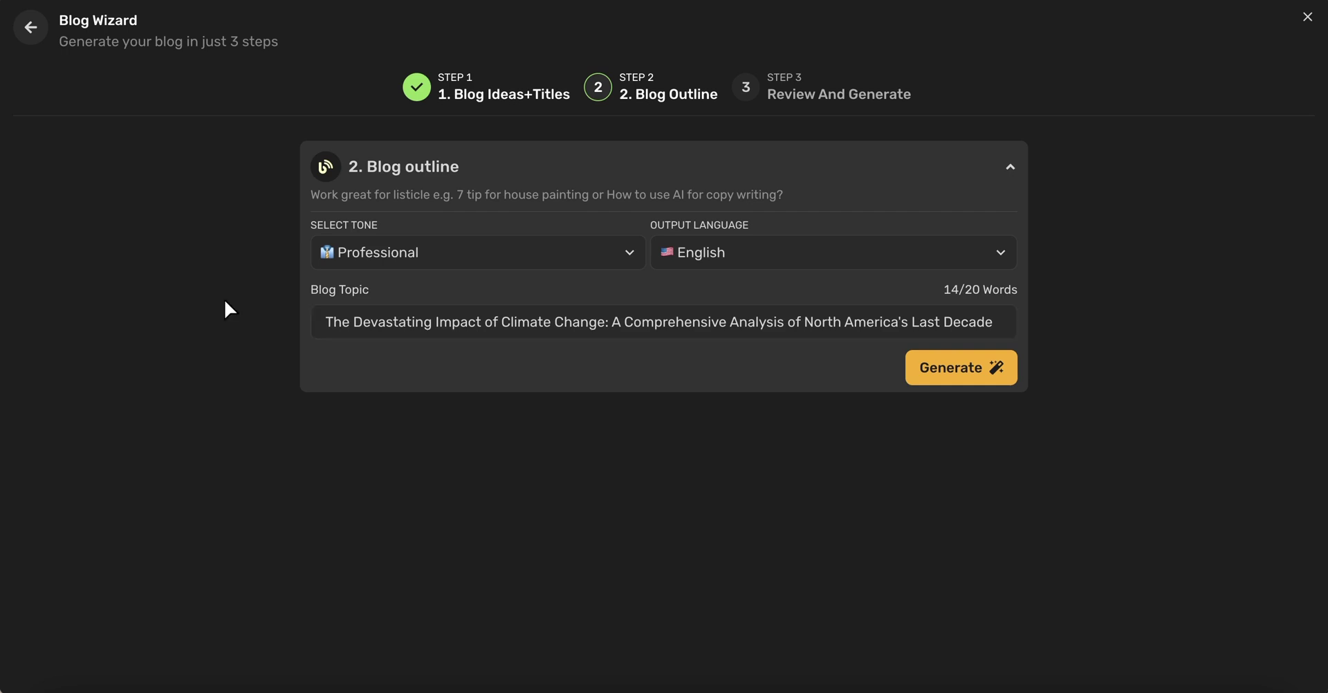
- Keep the Professional tone and generate outlines for the chosen title
click(491, 239)
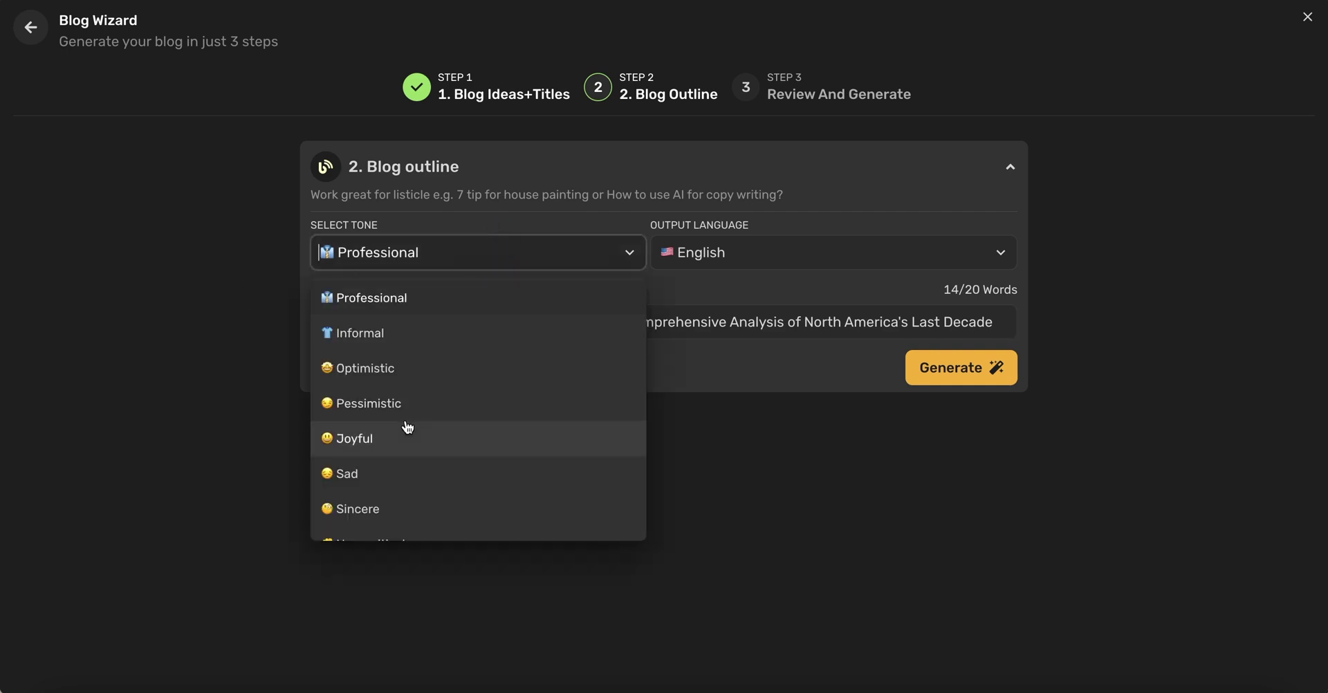
click(977, 380)
click(976, 380)
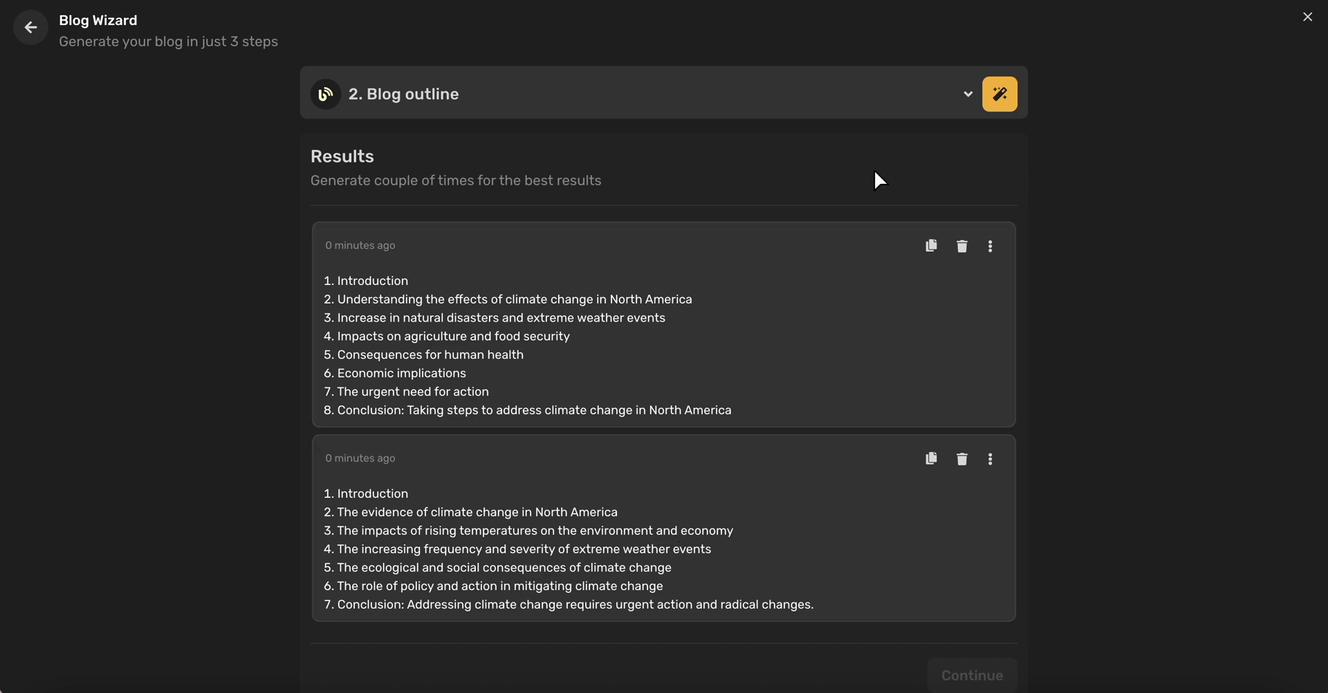
- Generate more outlines, select the seven-point 'A decade of disasters' outline and proceed to review
click(969, 93)
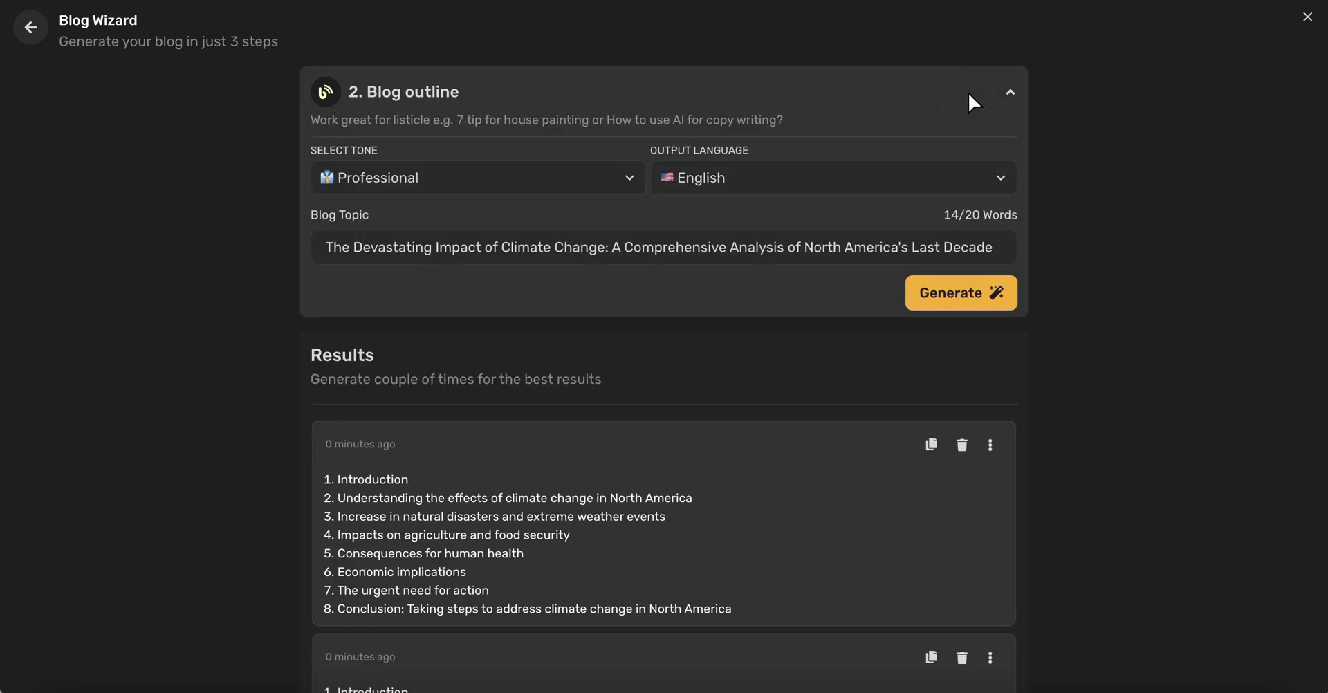
click(960, 296)
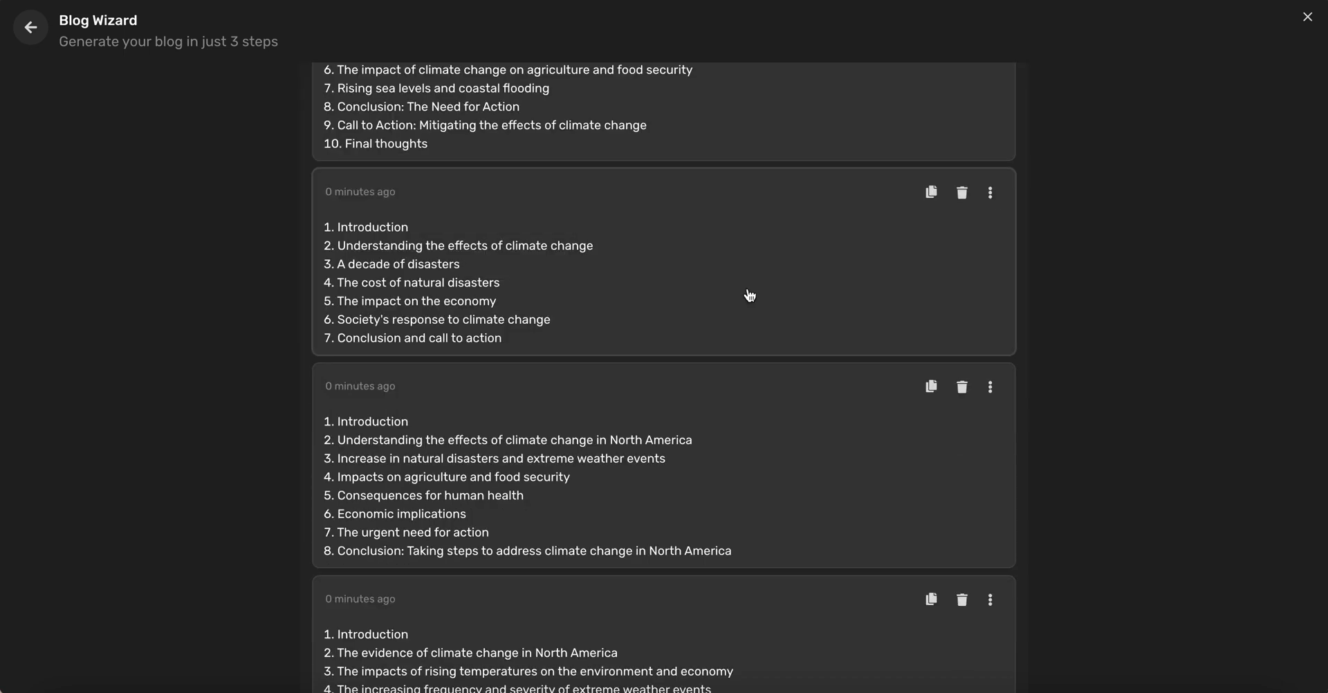
click(684, 246)
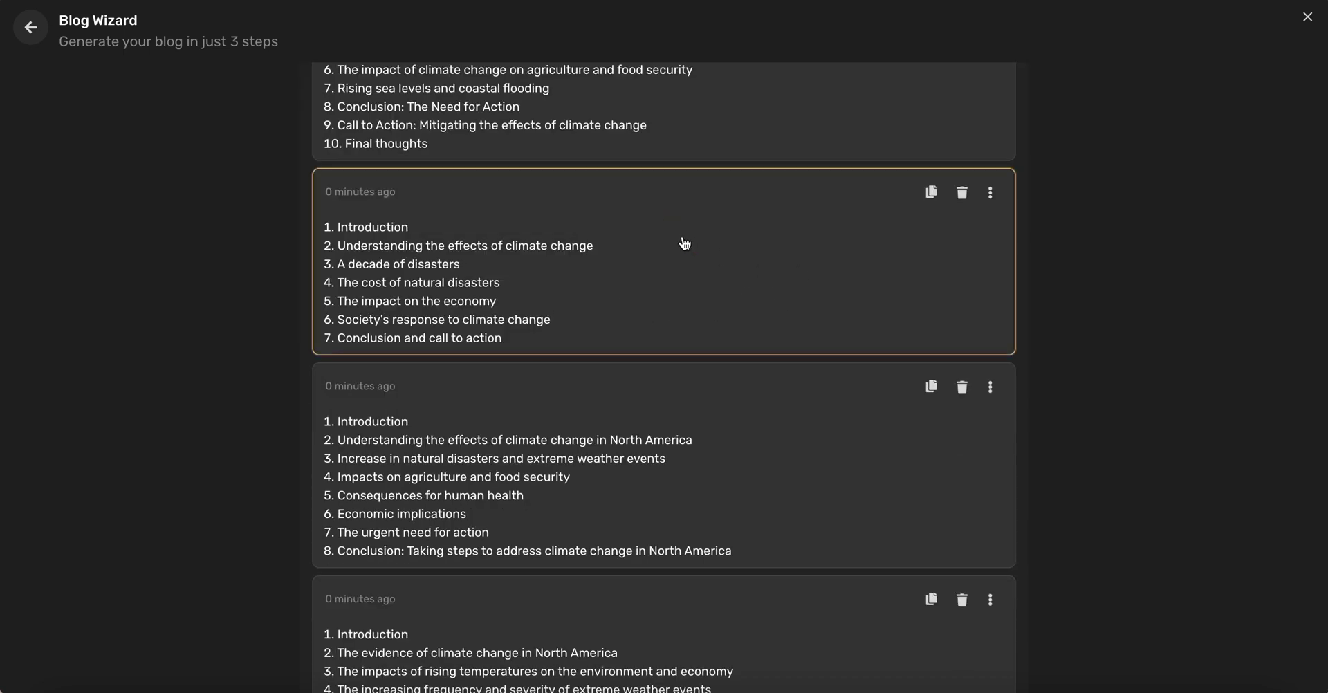
scroll(1057, 338, down, 2)
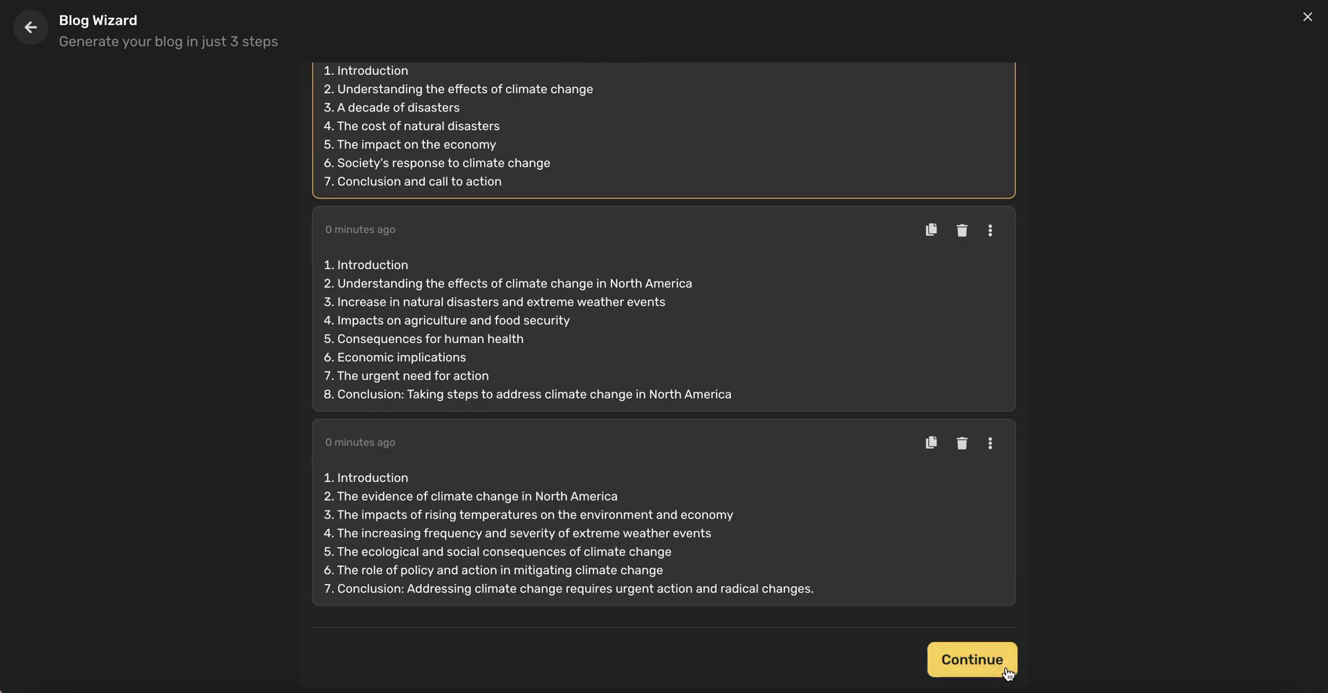
click(976, 660)
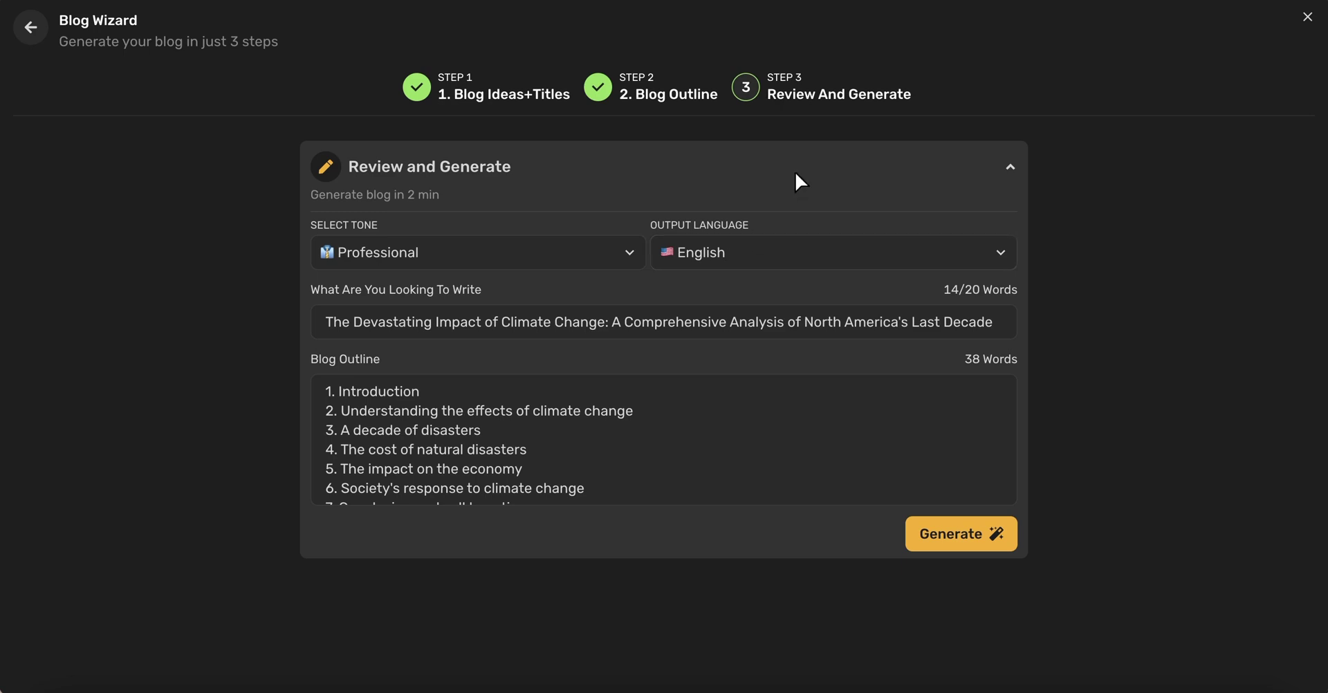
- Generate the full blog into the 1,648-word Climate Change Paper document
click(965, 545)
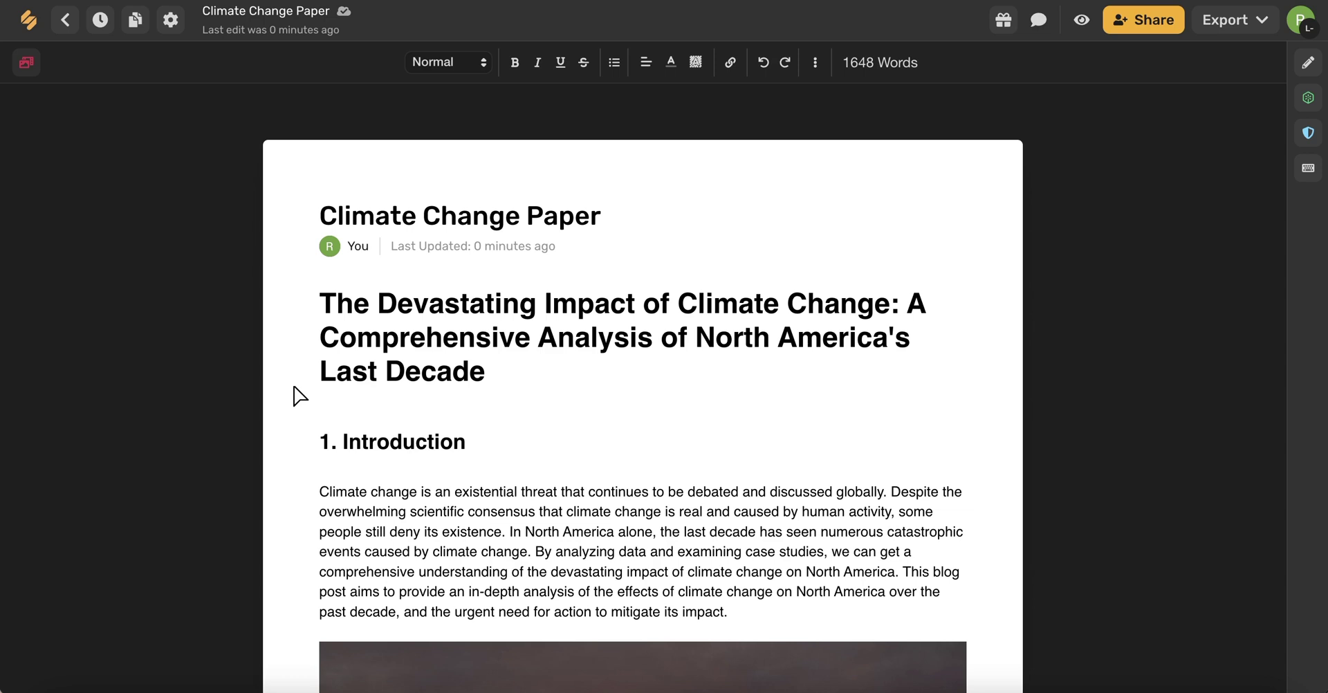
scroll(300, 396, down, 1)
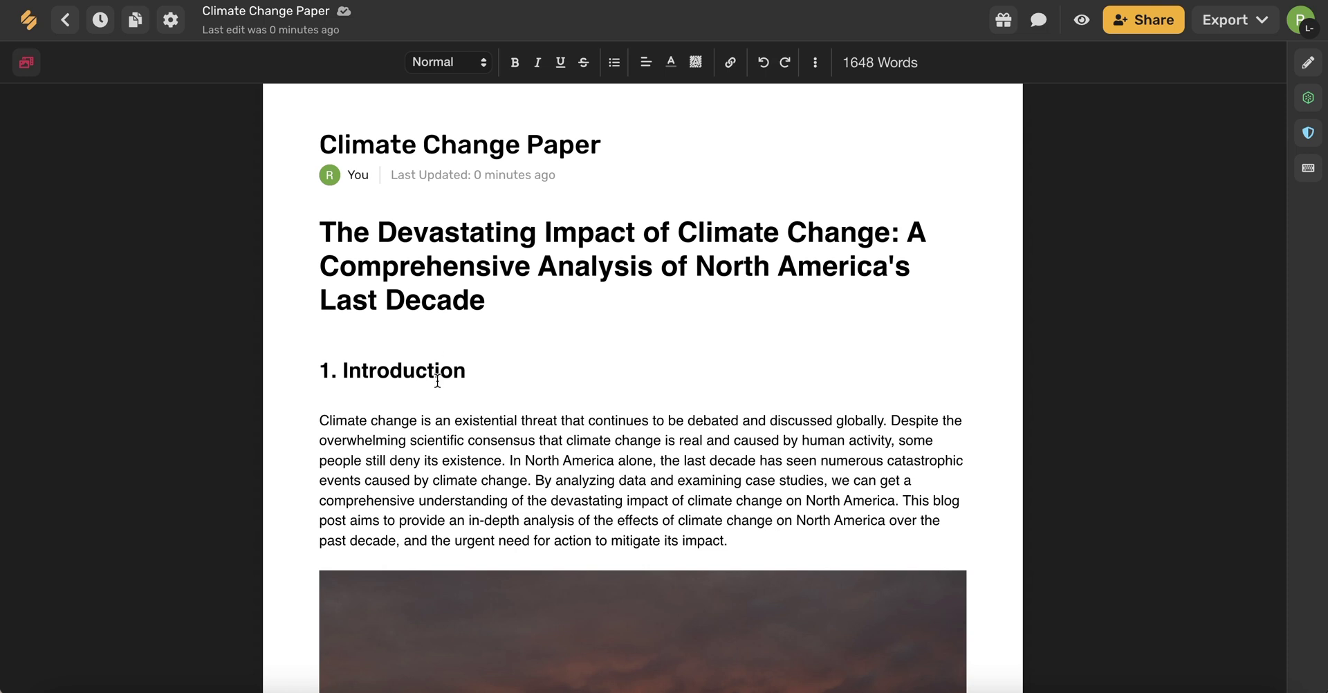
scroll(438, 374, down, 3)
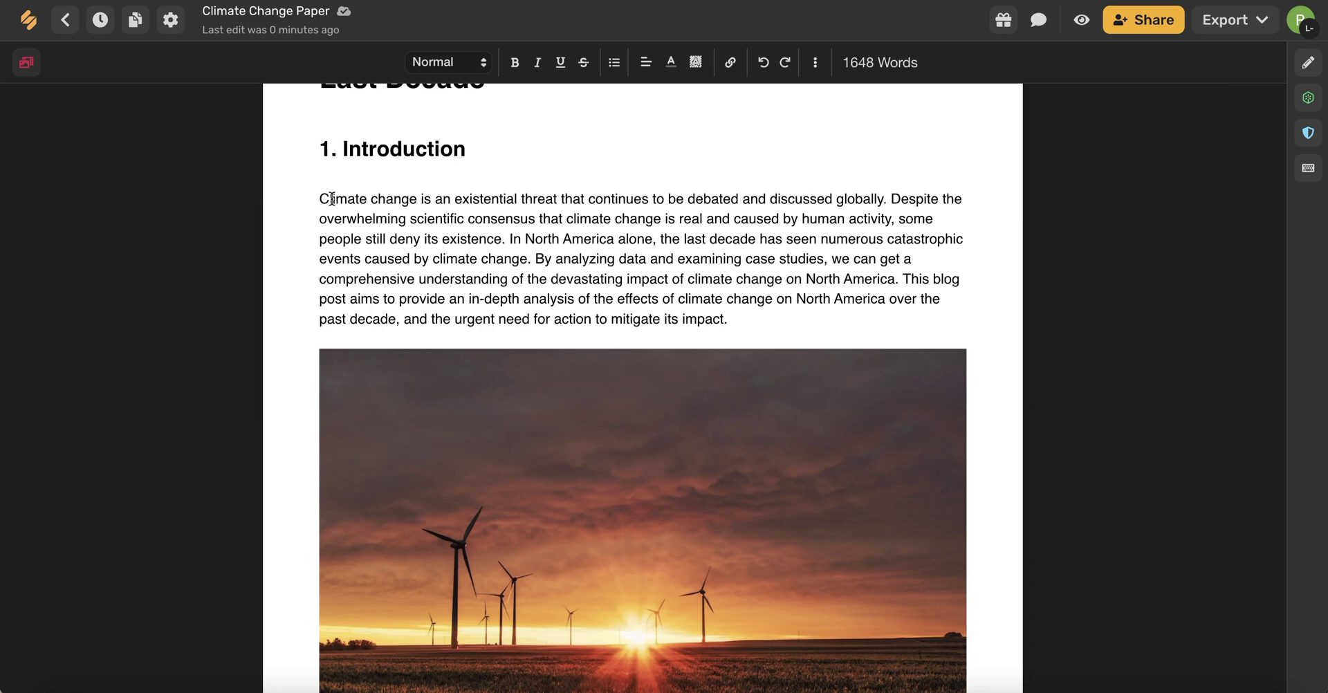
scroll(332, 200, down, 2)
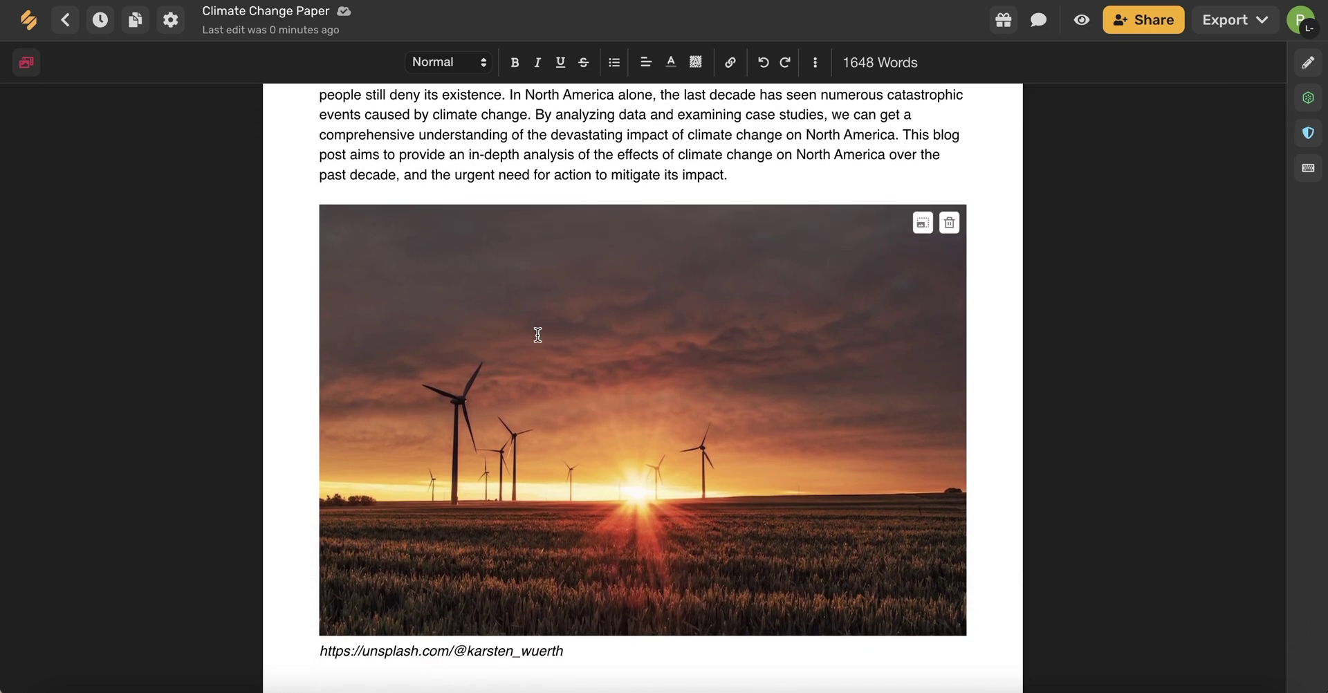
scroll(858, 370, down, 1)
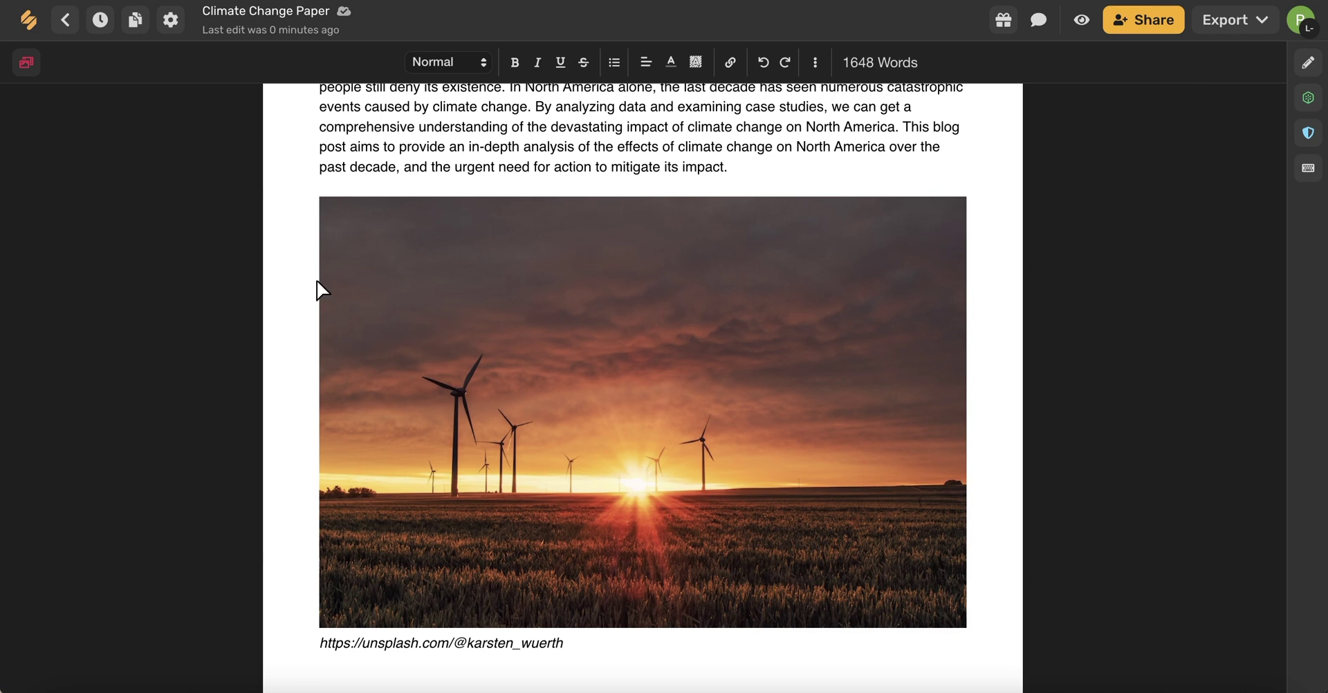
- Browse the media library's saved assets and folders beside the Climate Change Paper
click(27, 66)
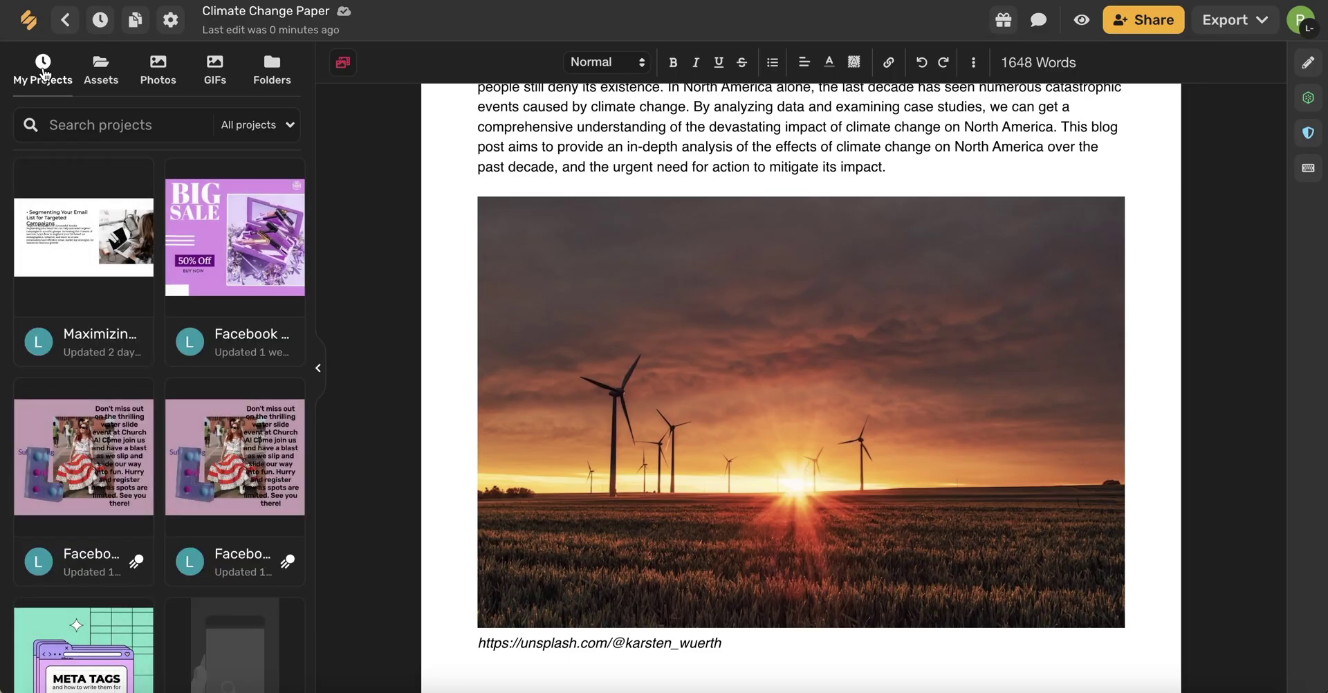
click(101, 72)
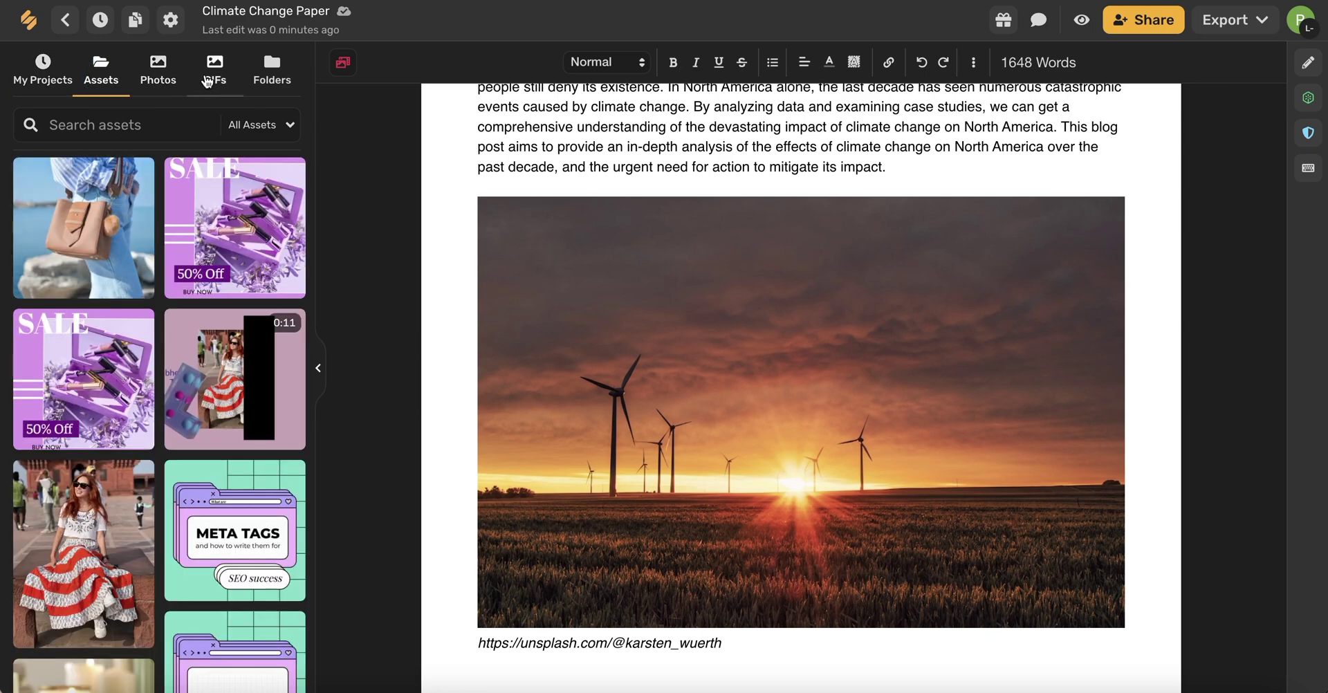
click(272, 75)
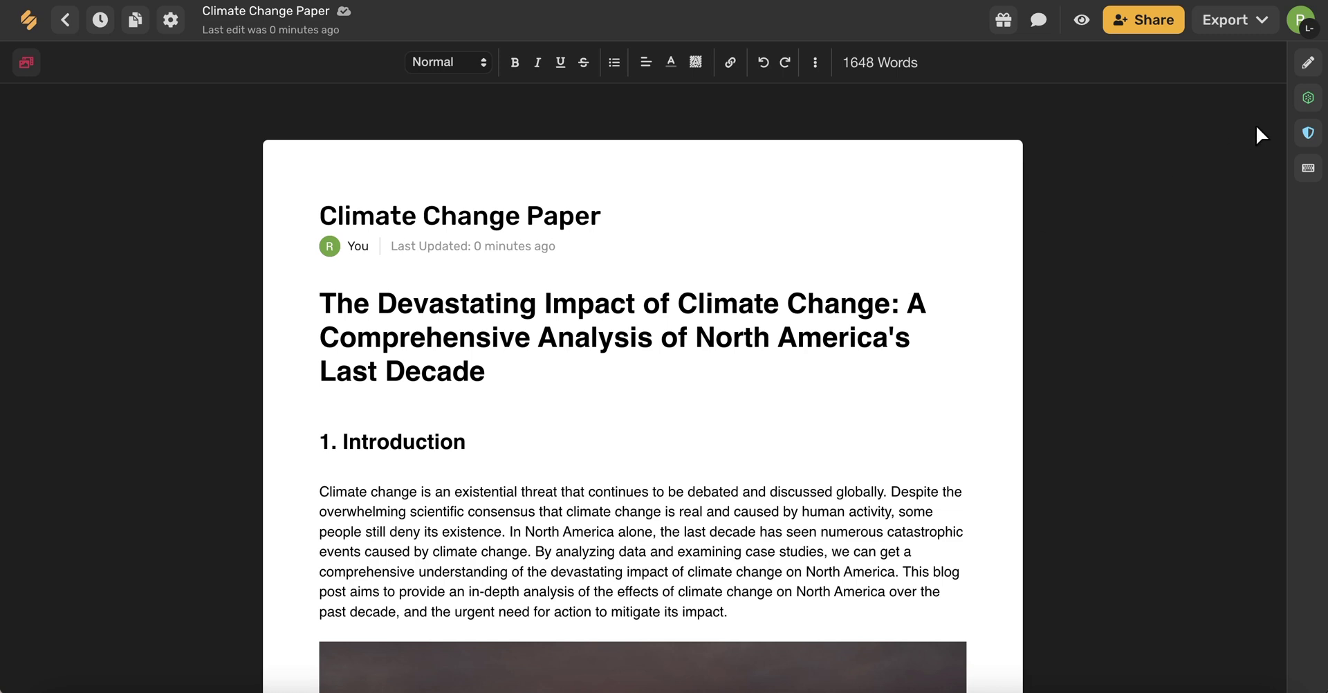
- Show the AI Toolkit's Review and Generate form and browse the Select Template list without changing it
click(1309, 62)
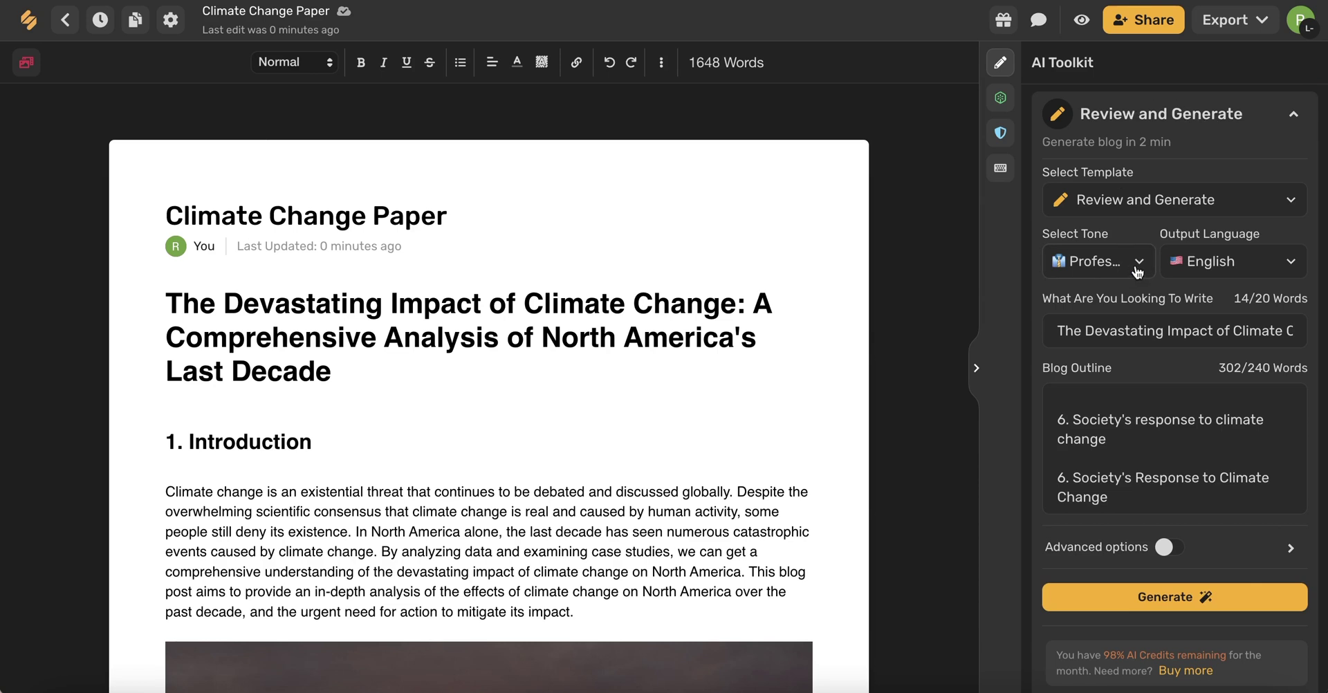
click(1173, 201)
click(1186, 170)
click(1290, 200)
scroll(1145, 307, down, 5)
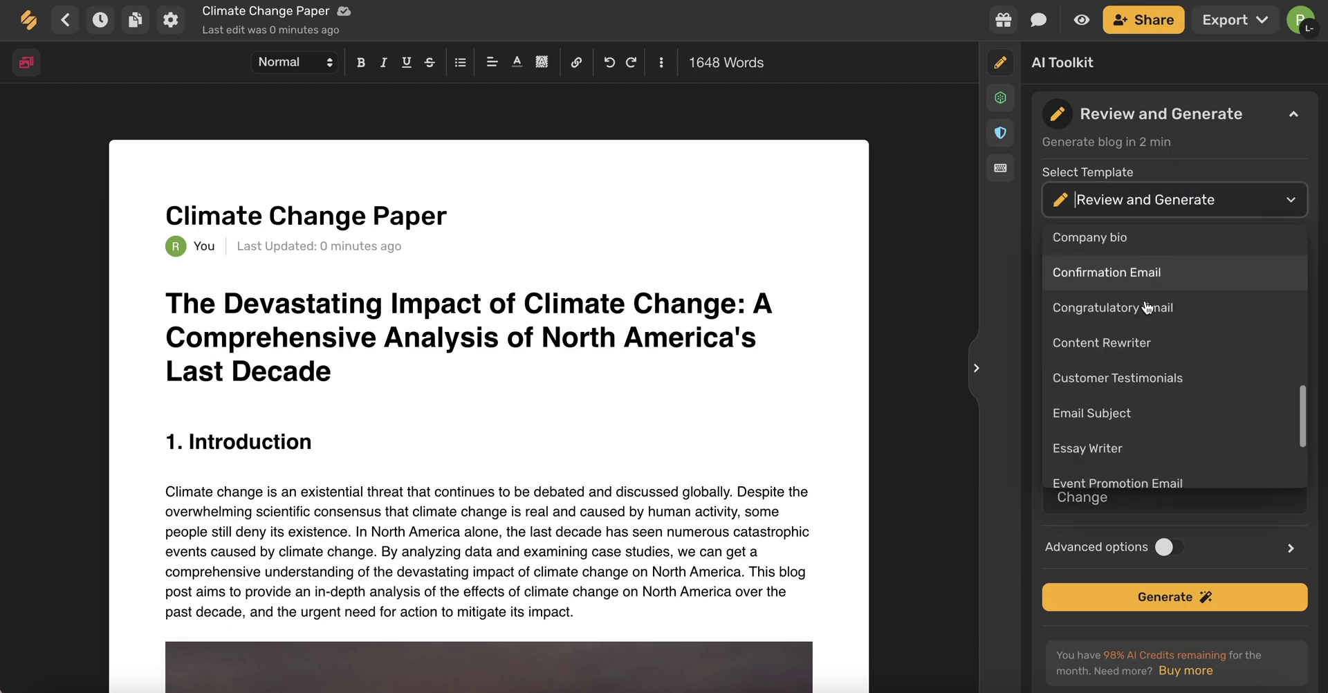
scroll(1145, 306, down, 5)
scroll(1145, 306, up, 10)
click(1145, 315)
scroll(1219, 377, down, 5)
scroll(1220, 378, up, 3)
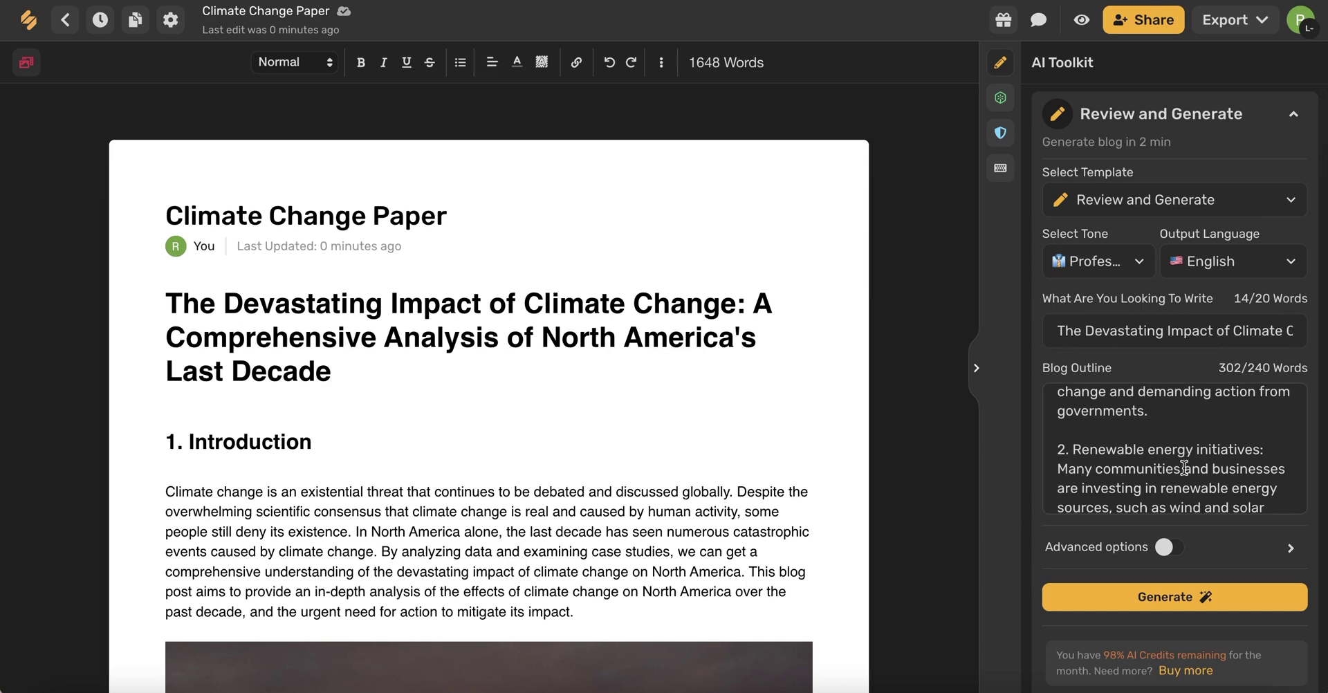
- Run a Plagiarism Checker scan (no matches), view keyboard shortcuts, and collapse the right panel
click(1001, 98)
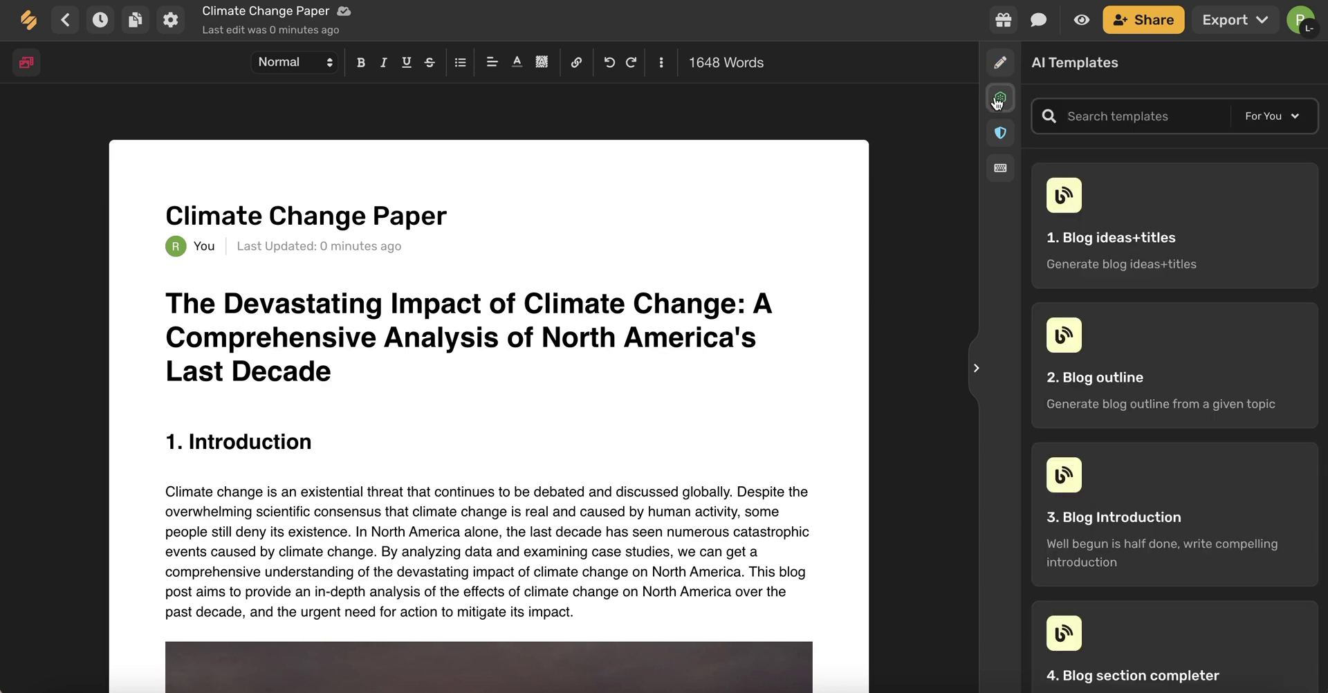
click(1001, 135)
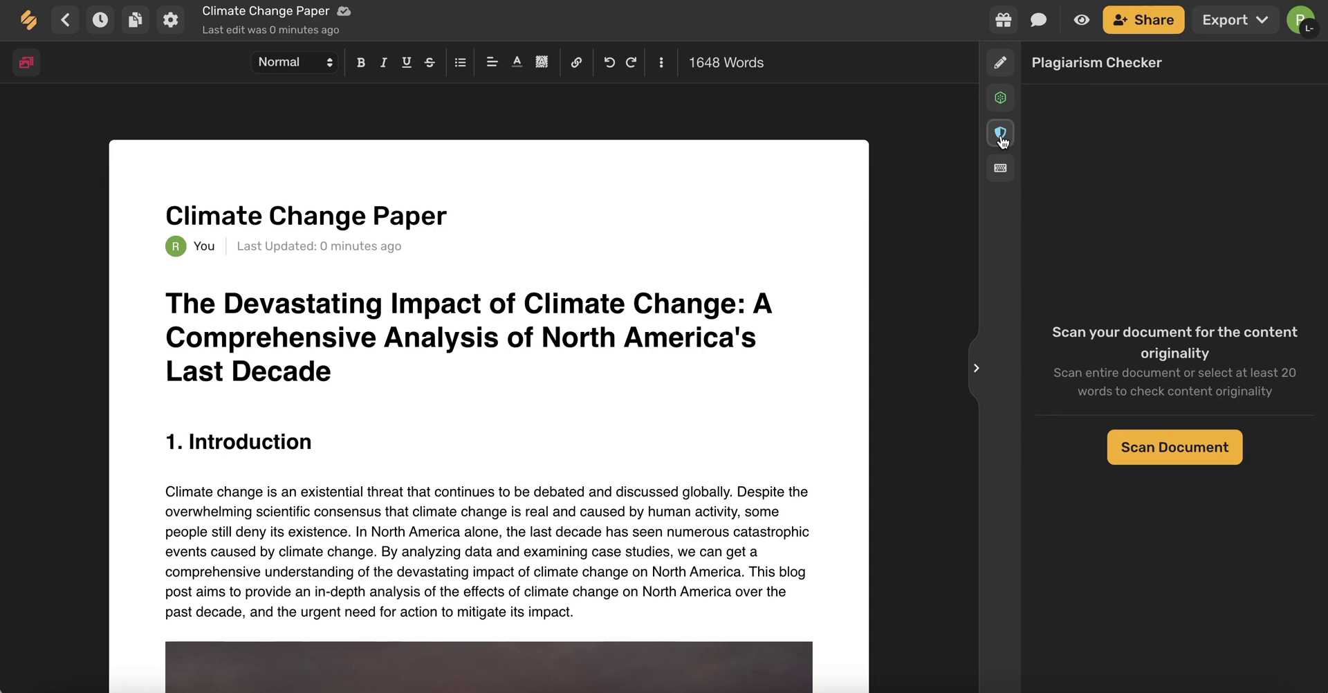
click(1194, 451)
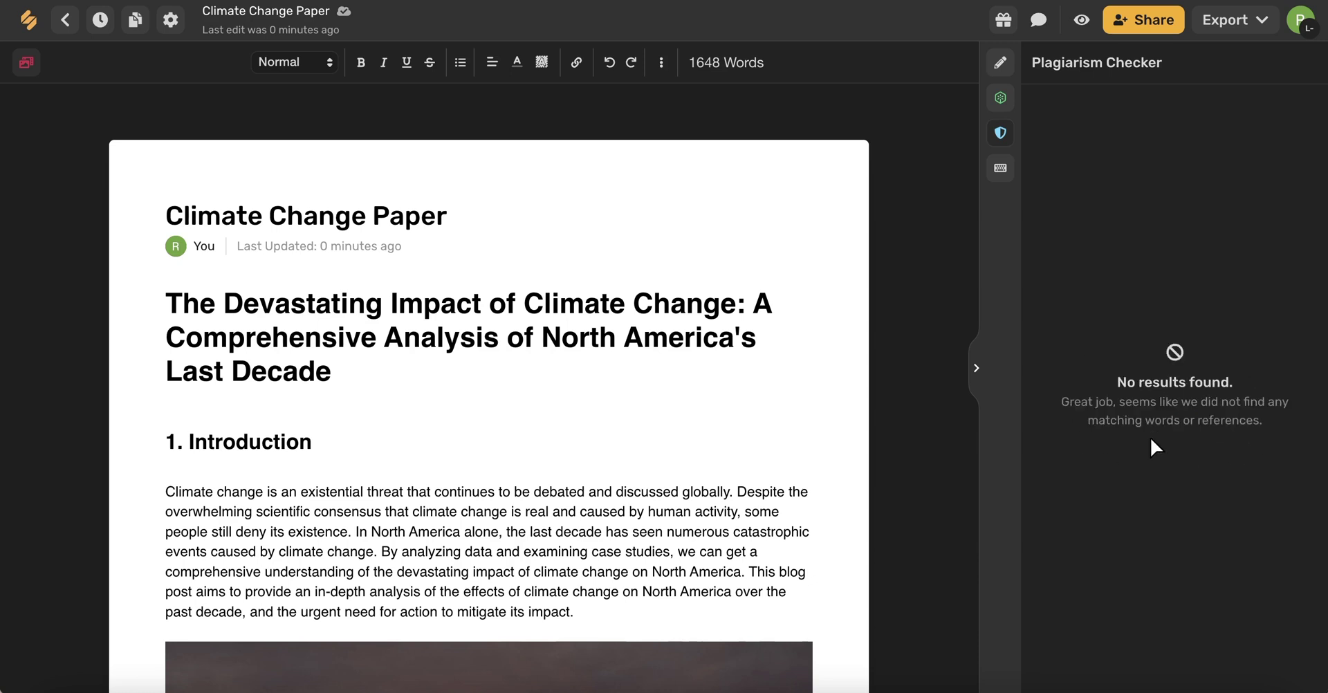
click(1001, 170)
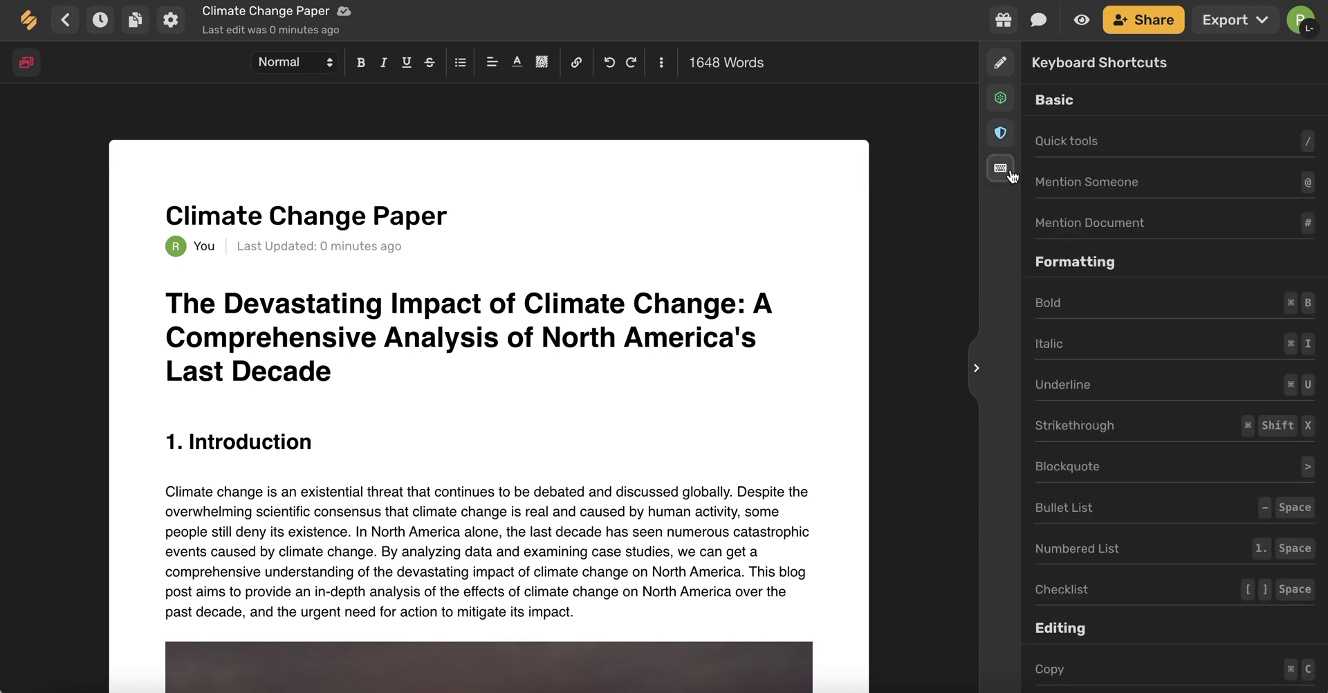
click(977, 368)
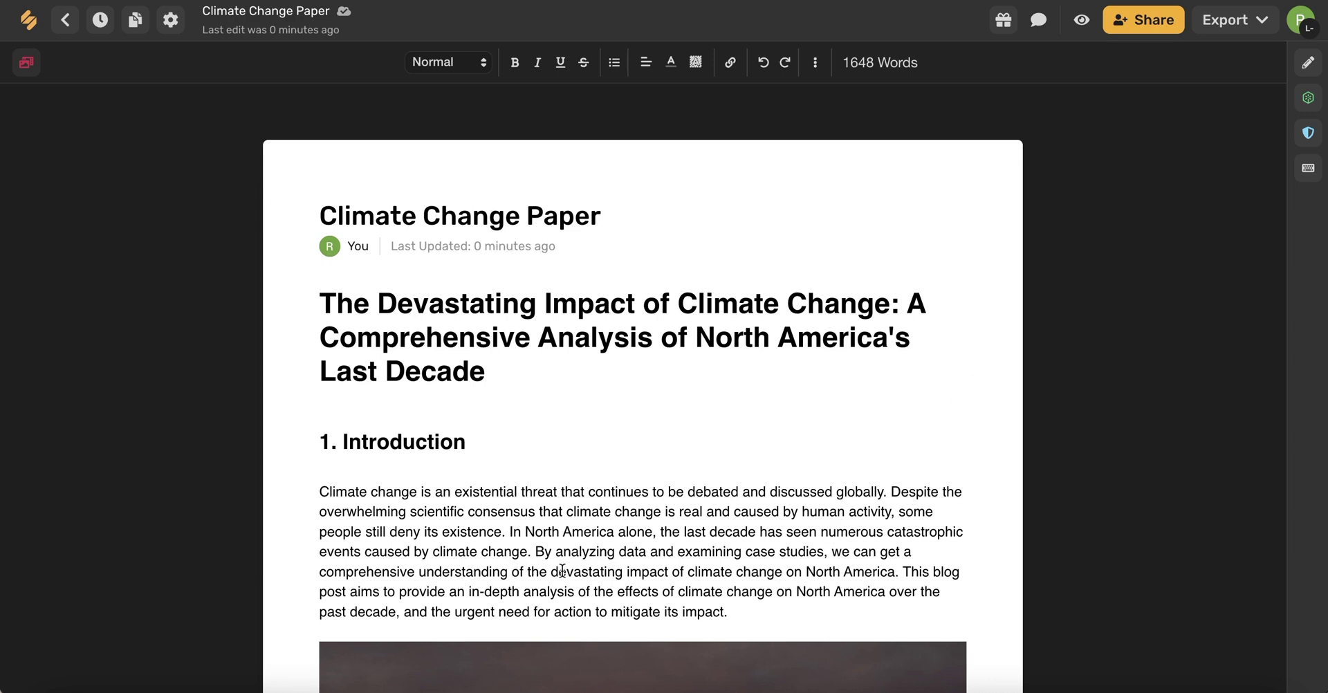
- Select the introduction's closing sentence starting 'This blog'
scroll(402, 498, down, 2)
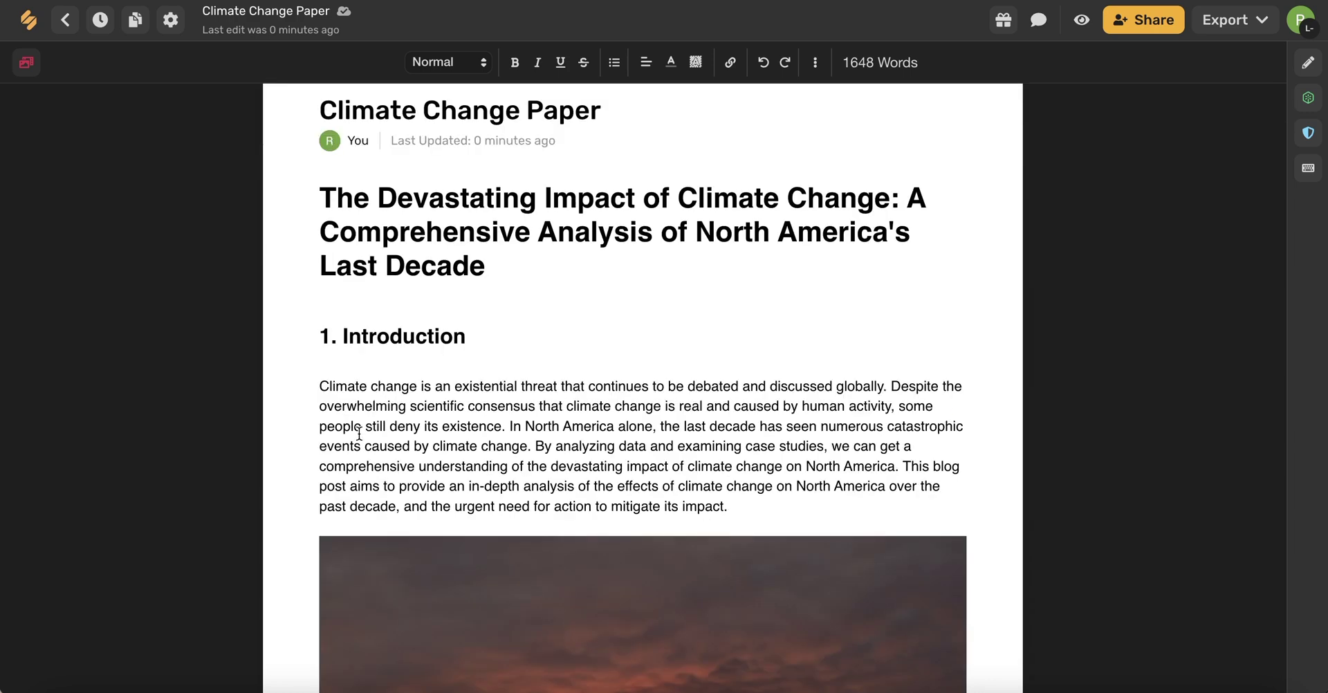
click(905, 465)
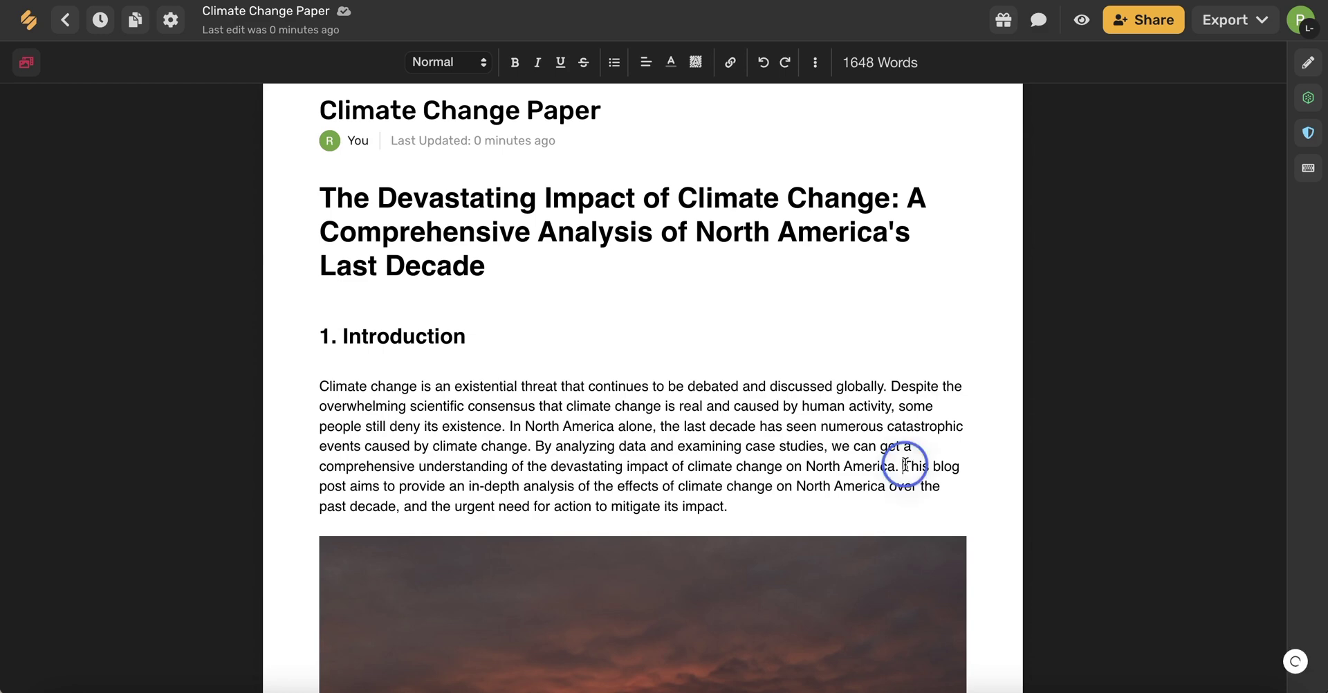
drag(905, 465, 919, 504)
scroll(632, 385, down, 4)
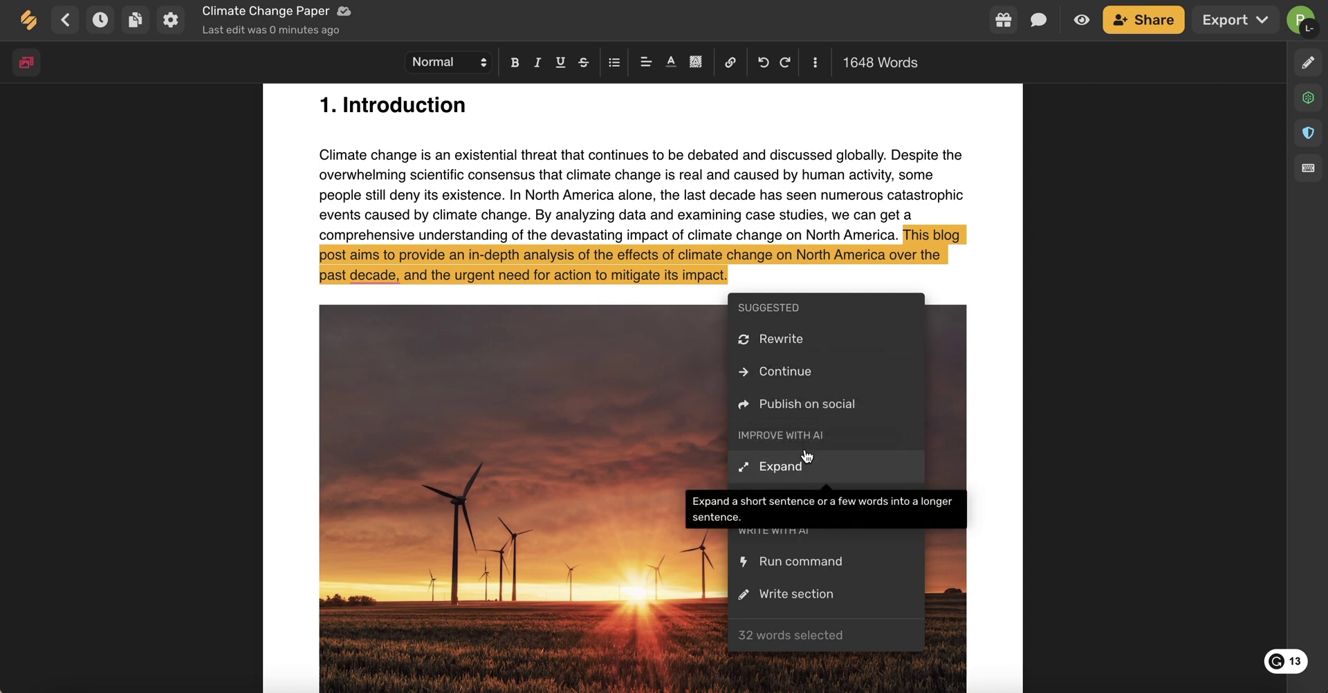
scroll(800, 516, down, 2)
scroll(800, 516, down, 2)
scroll(799, 516, up, 4)
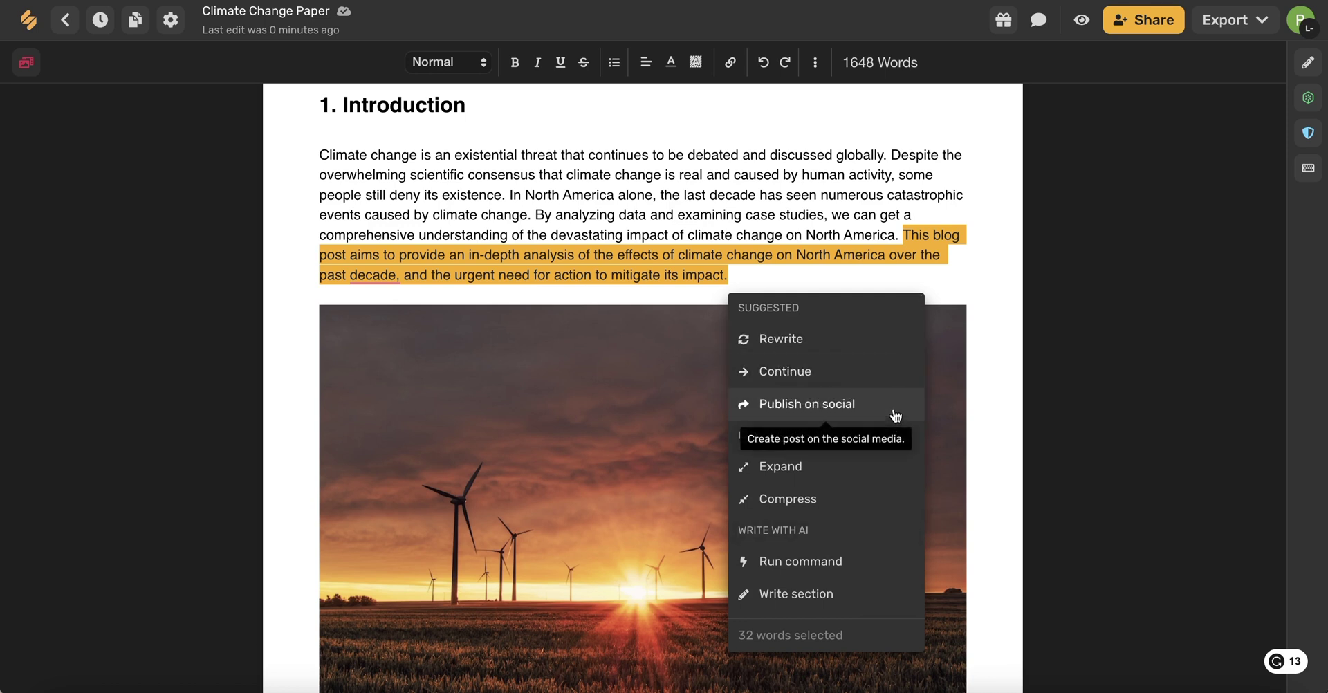
scroll(866, 506, down, 1)
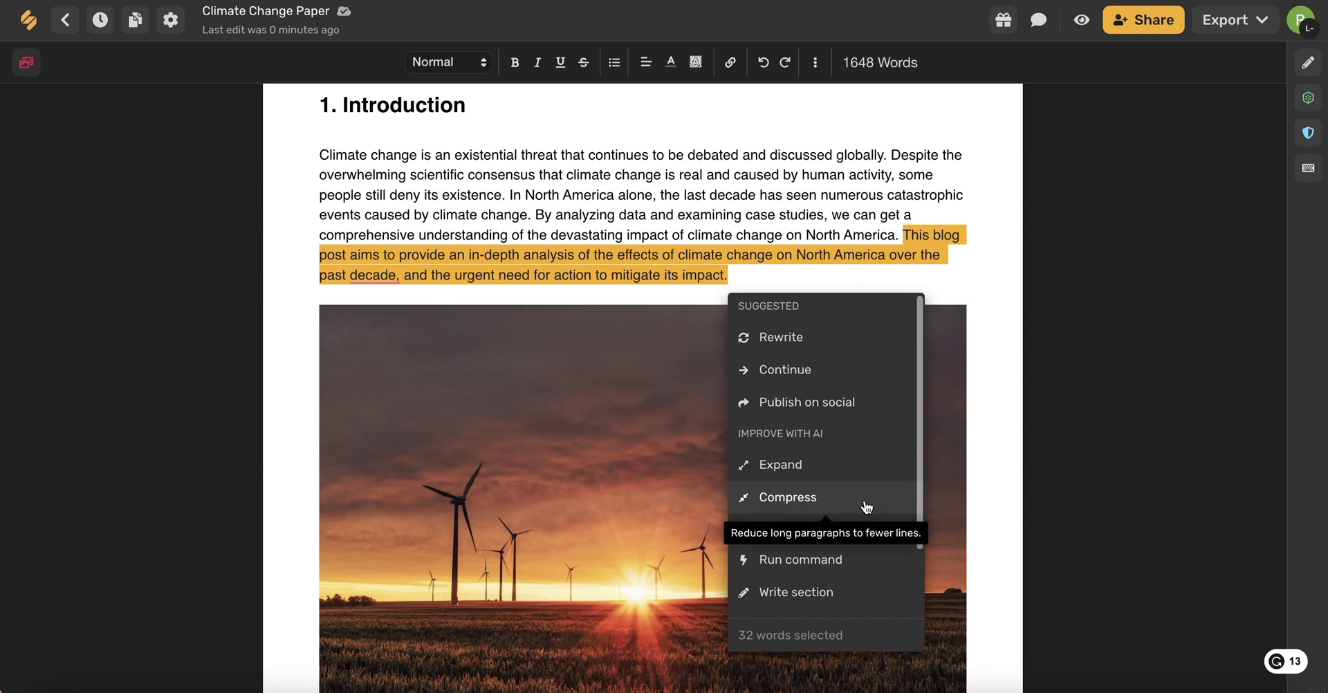
scroll(865, 505, down, 2)
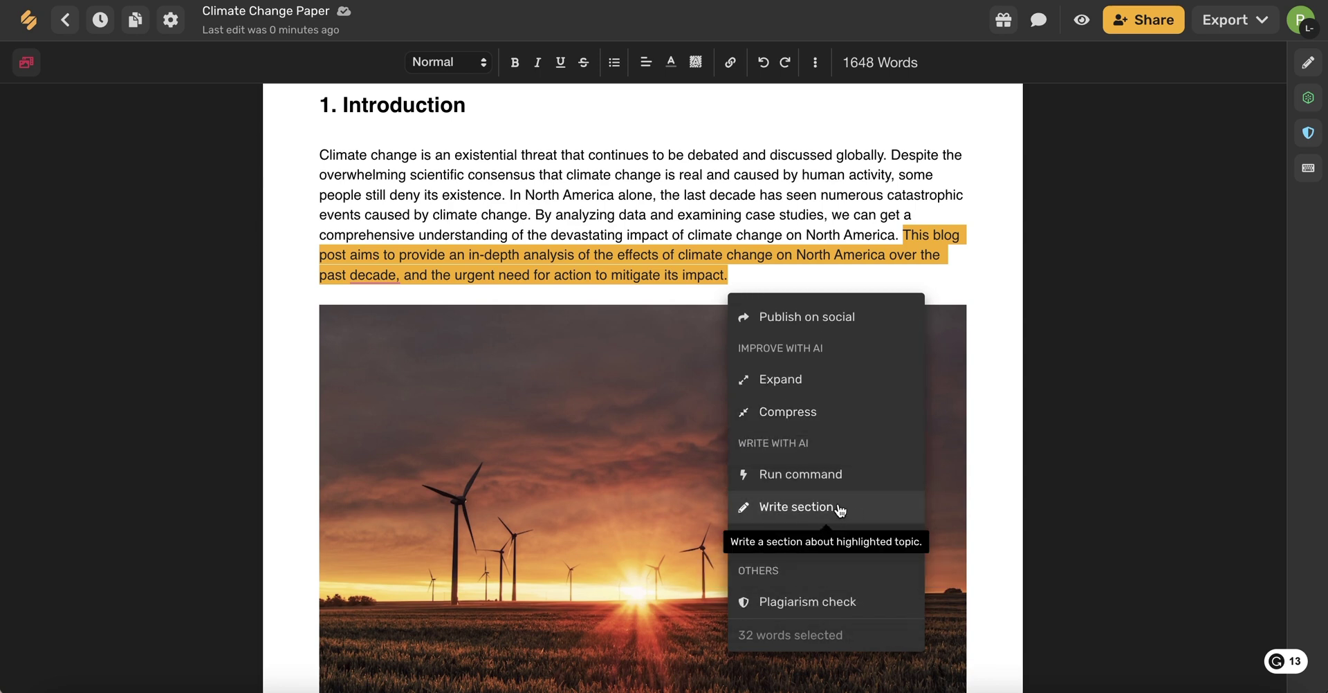
scroll(840, 510, up, 2)
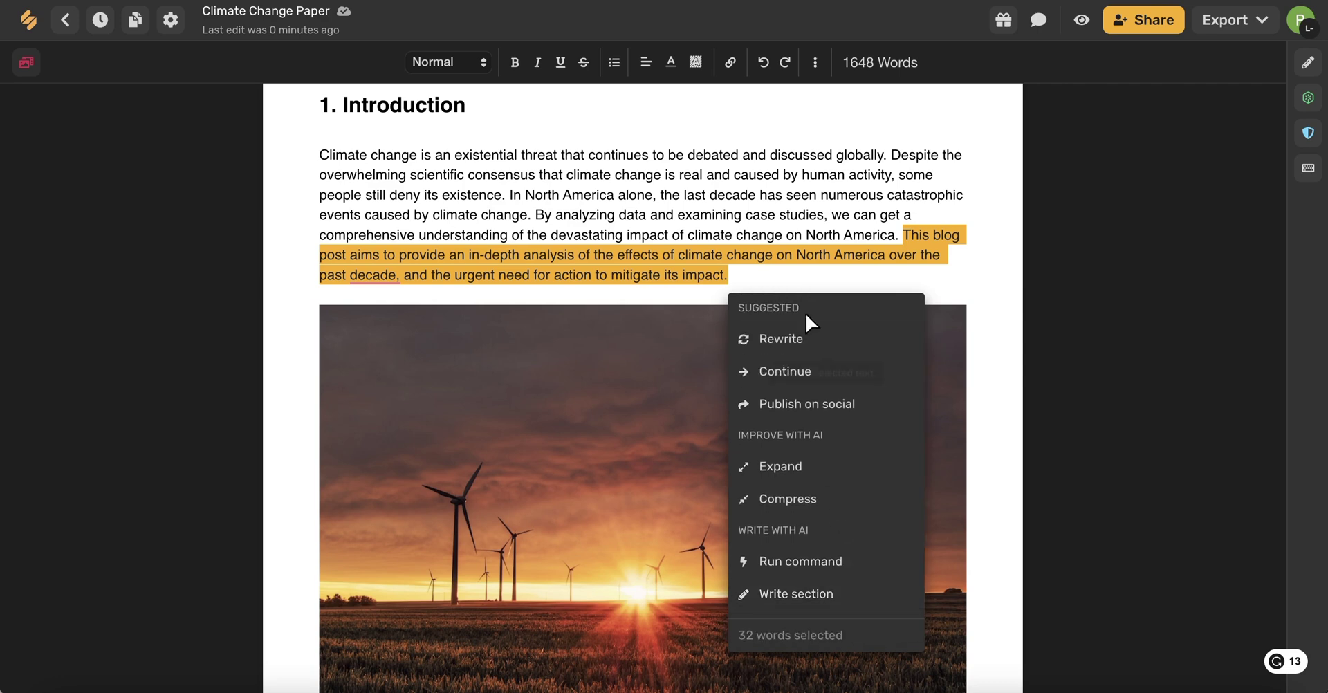
- Replace it with the AI Rewrite result beginning 'The primary objective of this blog post'
click(802, 339)
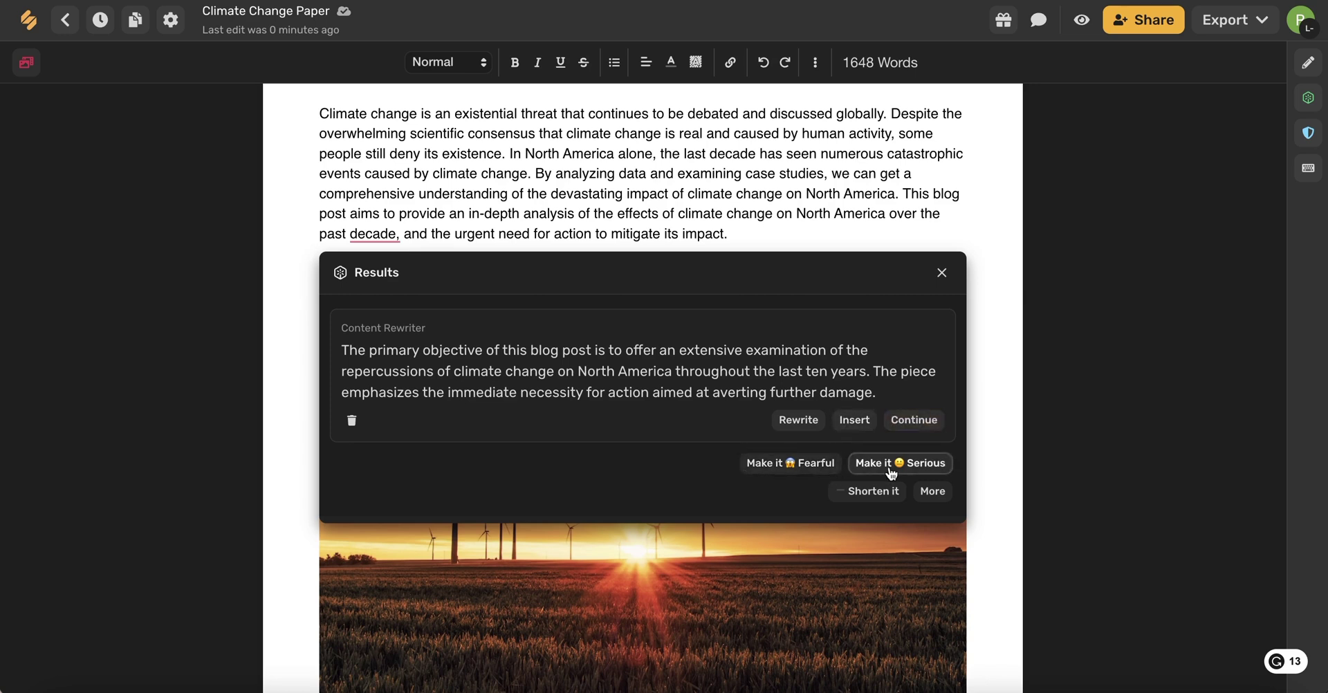
click(933, 492)
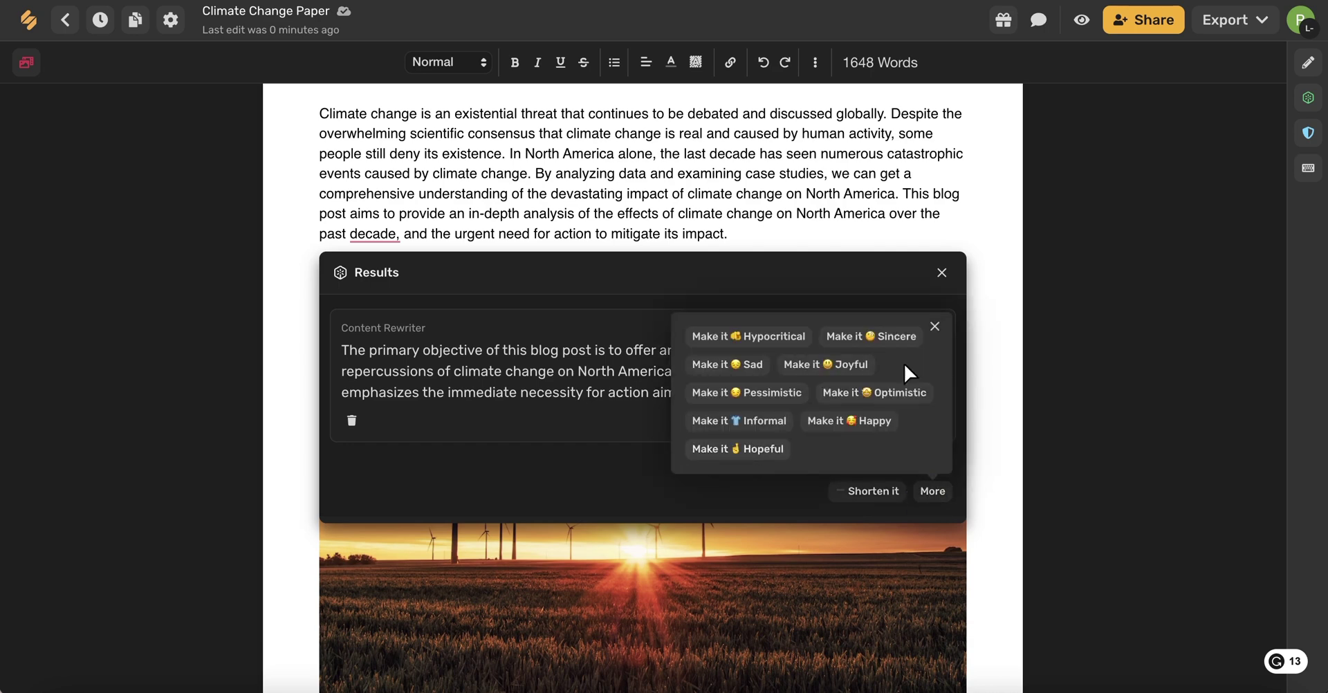
click(618, 415)
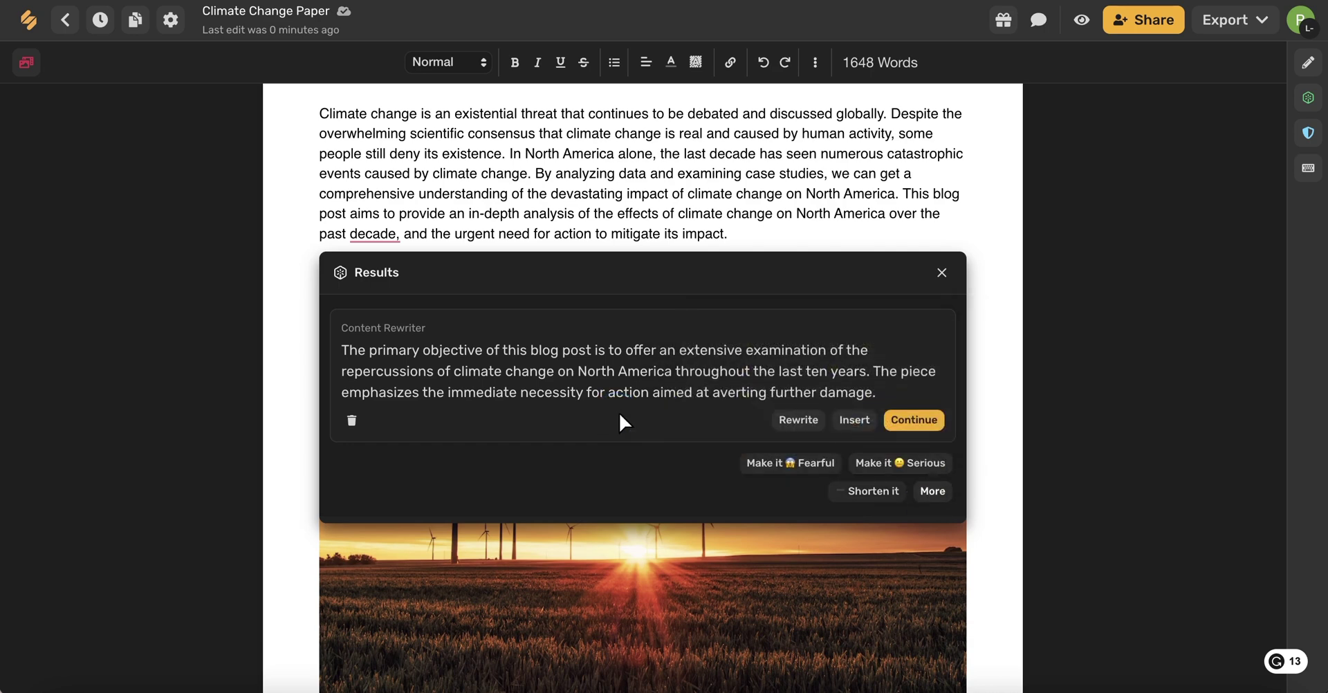
click(855, 420)
click(904, 197)
drag(905, 197, 903, 254)
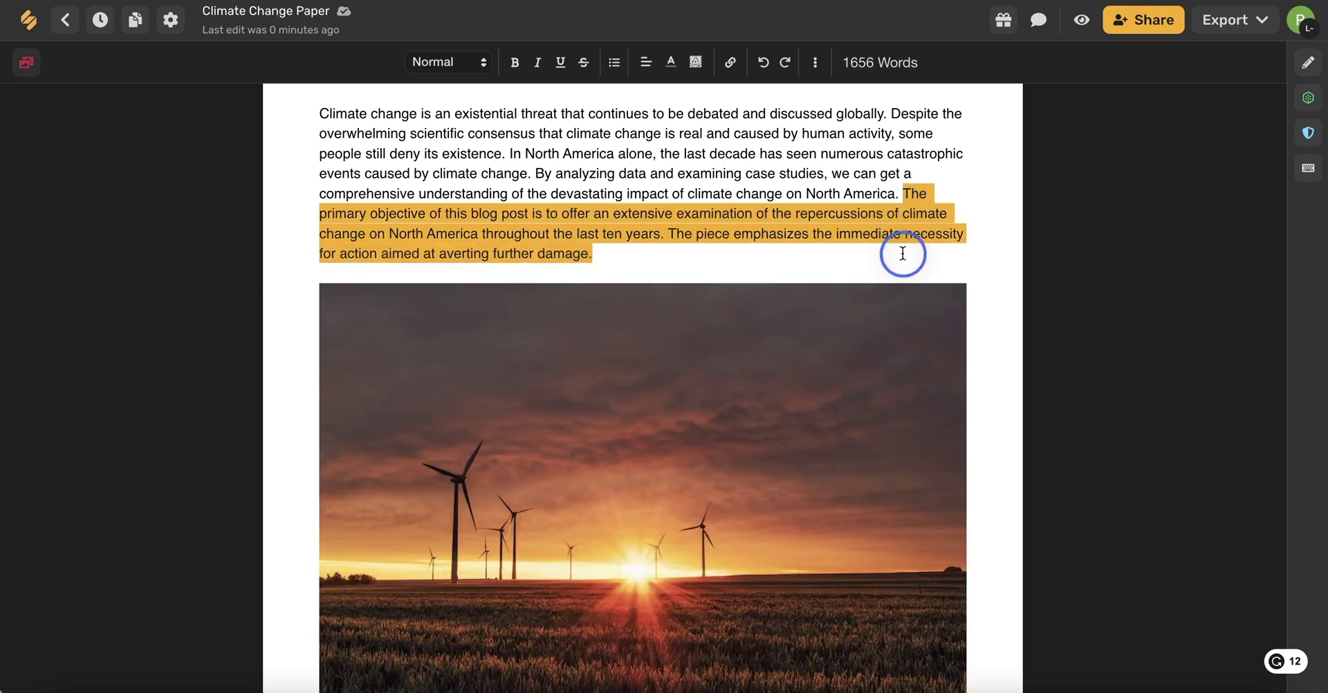
- Accept Grammarly's suggestions changing 'Heatwaves' to 'Heat waves' in section 2
scroll(338, 372, up, 3)
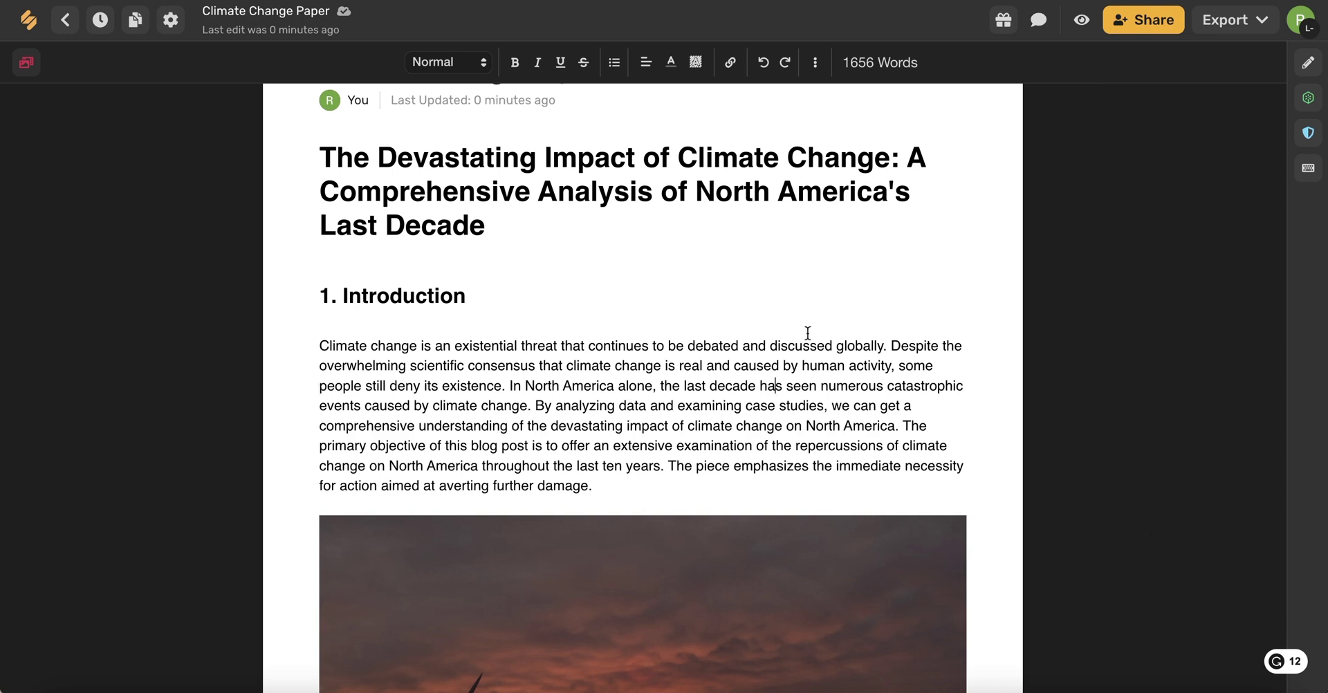
mouse_move(1285, 663)
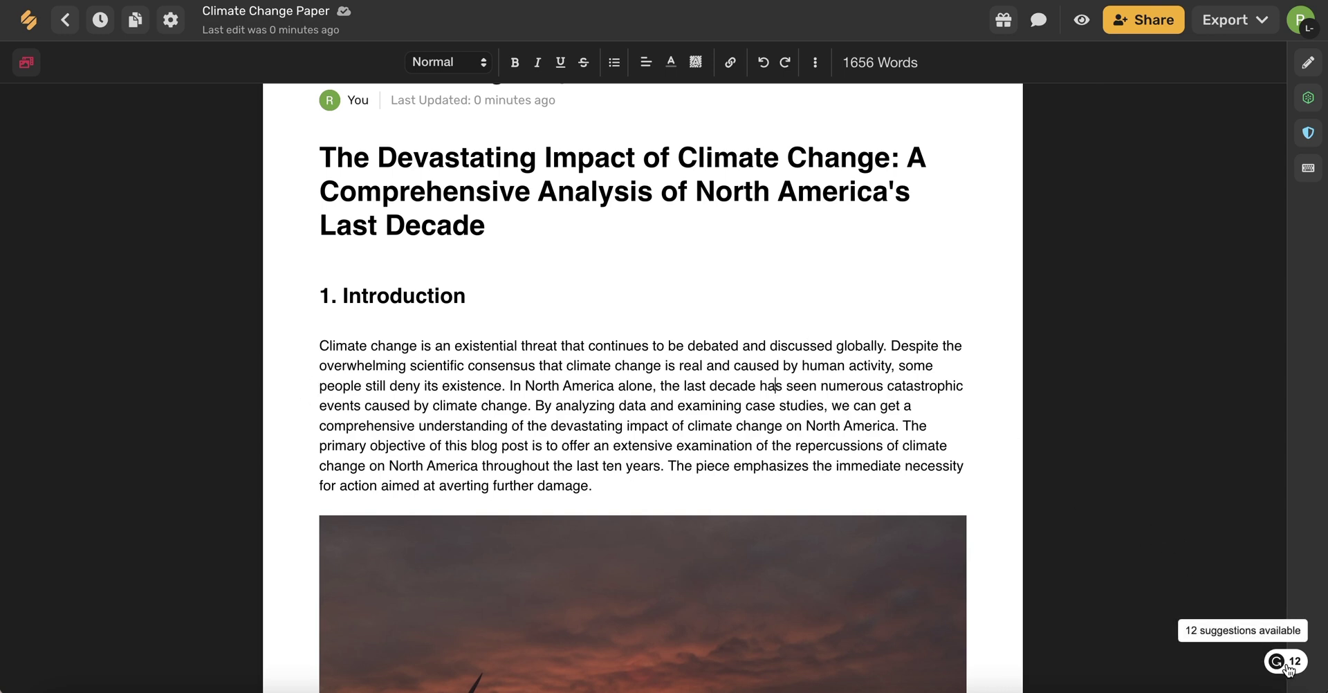
click(1277, 662)
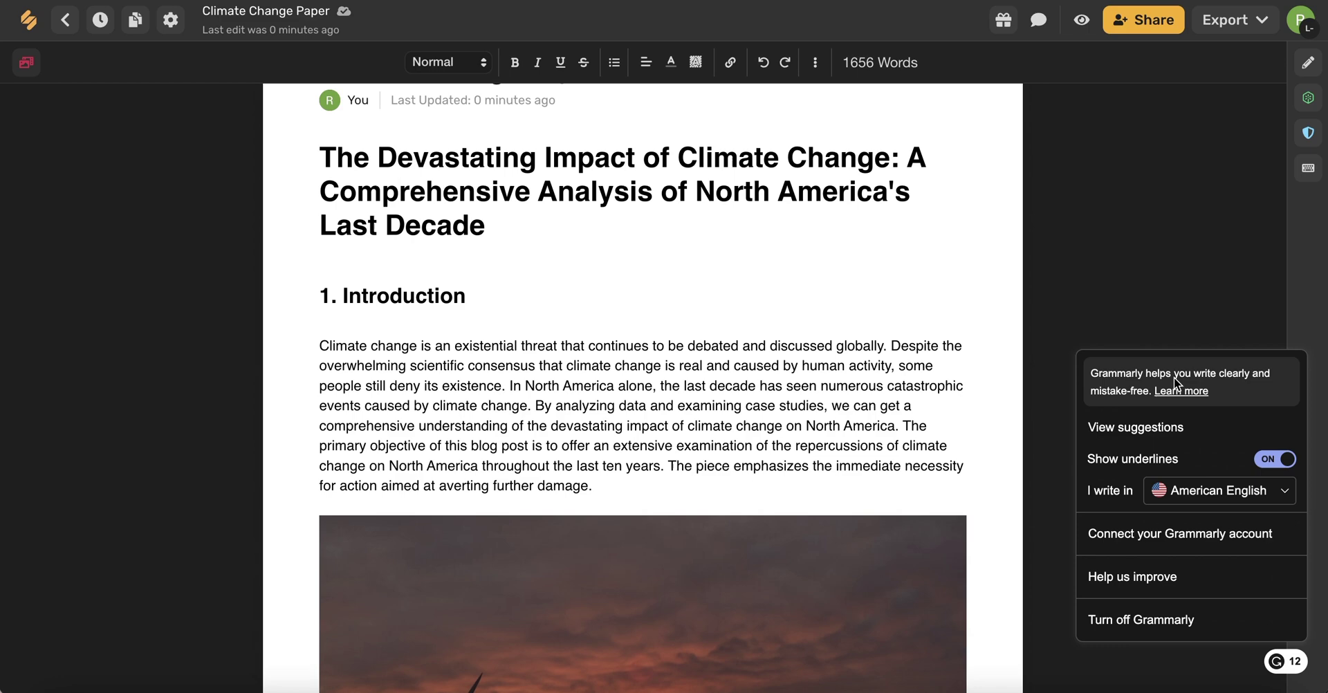
click(1135, 427)
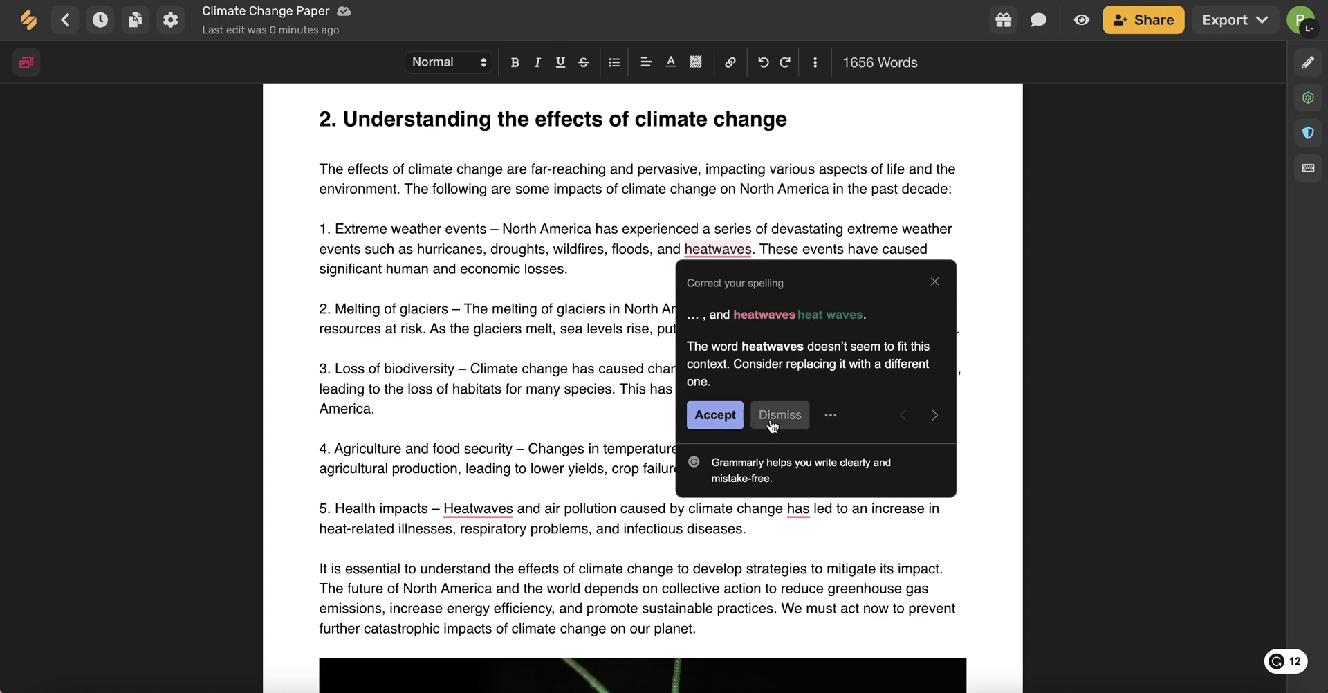
click(713, 421)
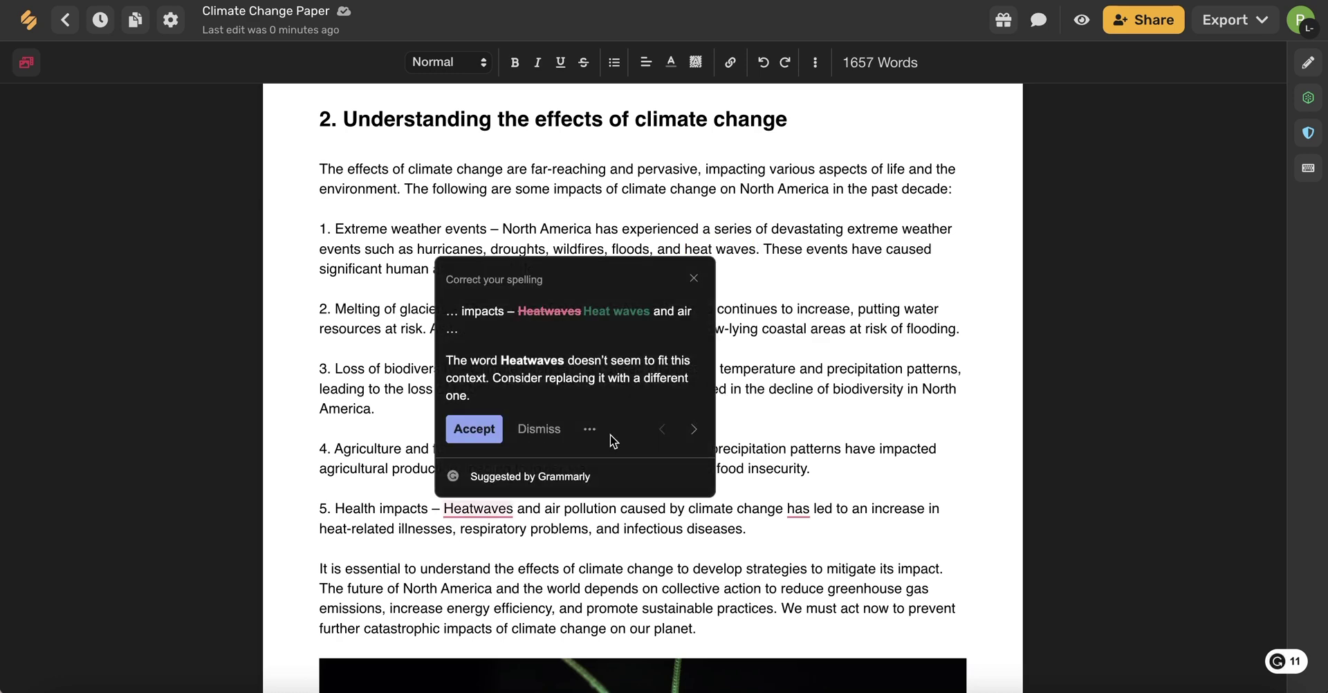
click(472, 441)
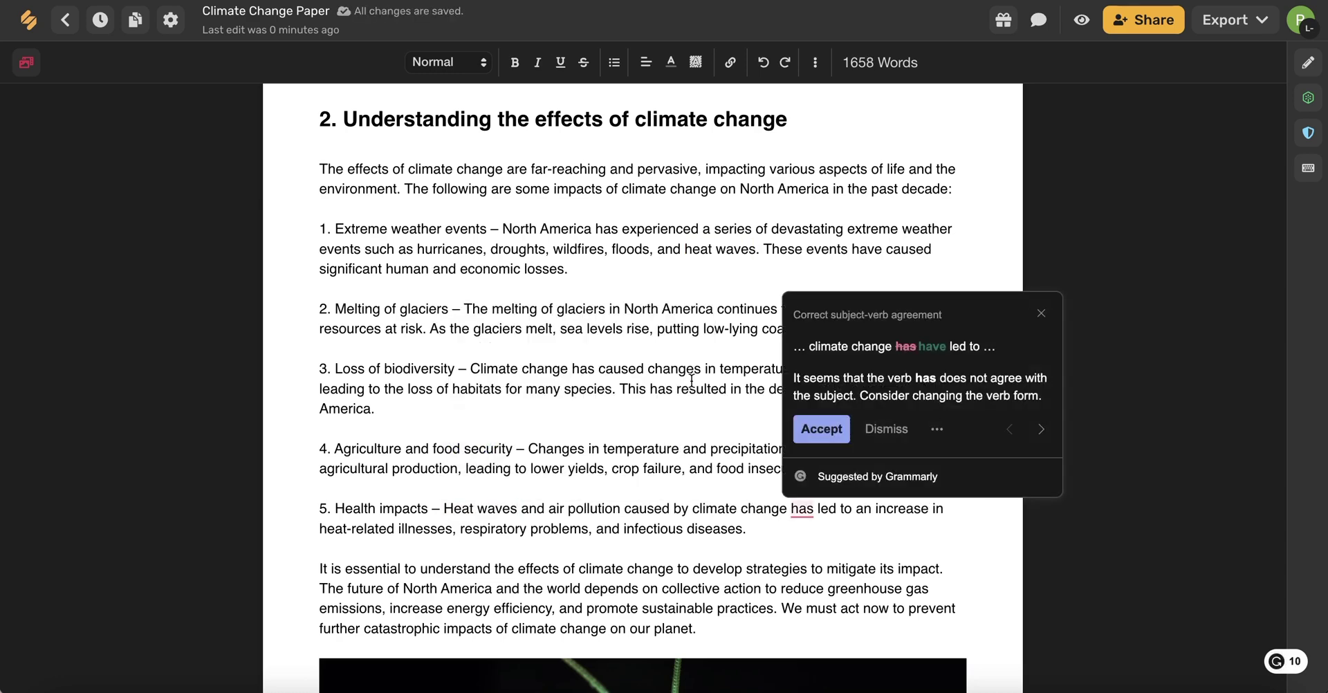
click(823, 432)
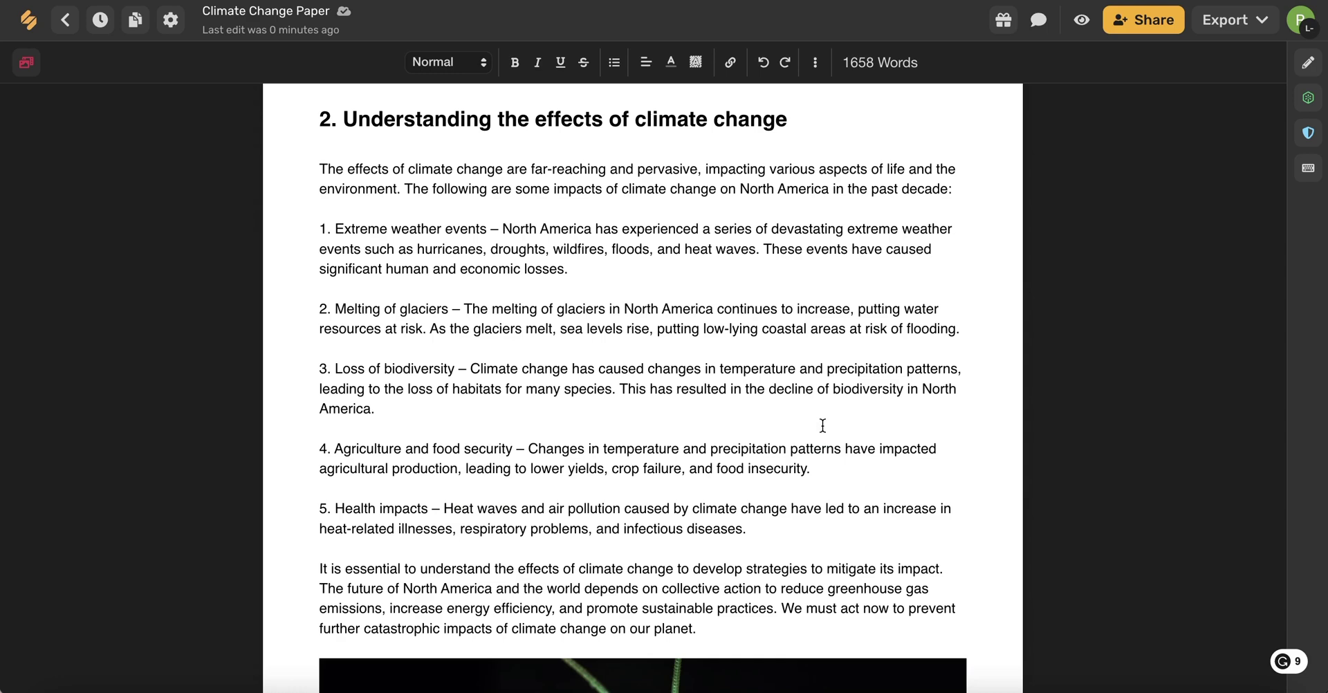
scroll(823, 425, up, 15)
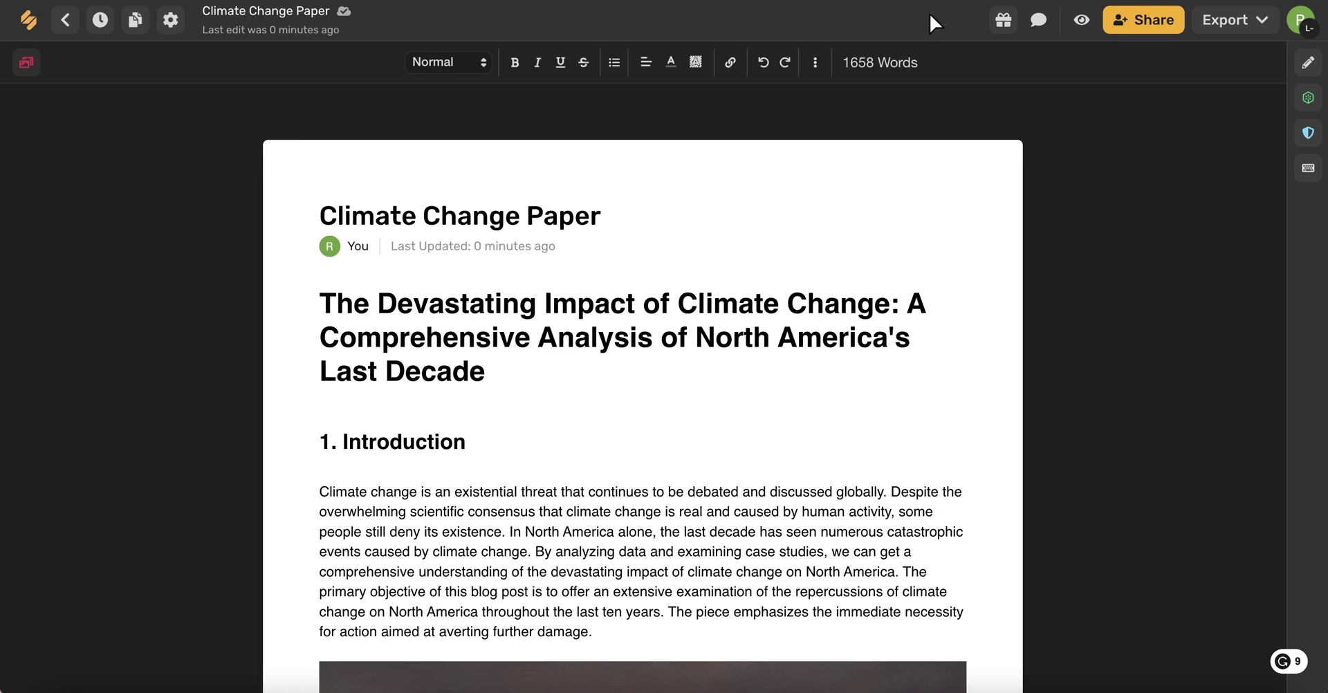
click(1040, 22)
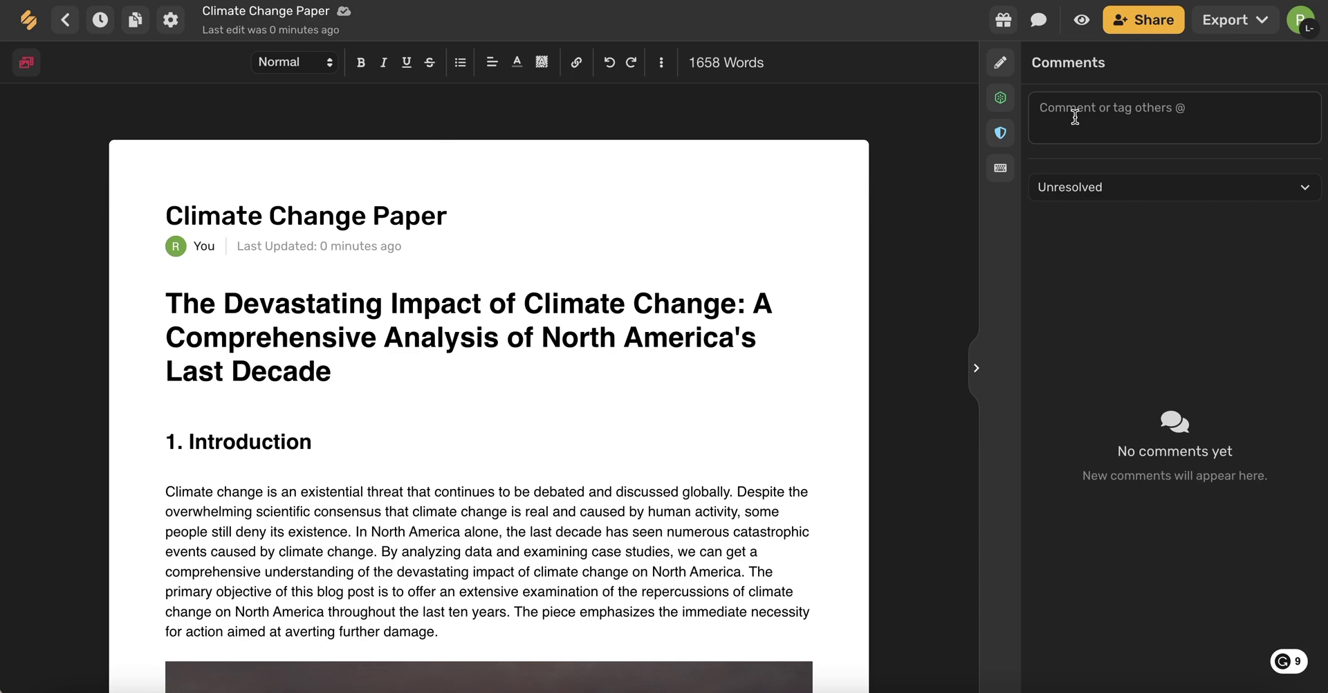
click(1075, 117)
text(@)
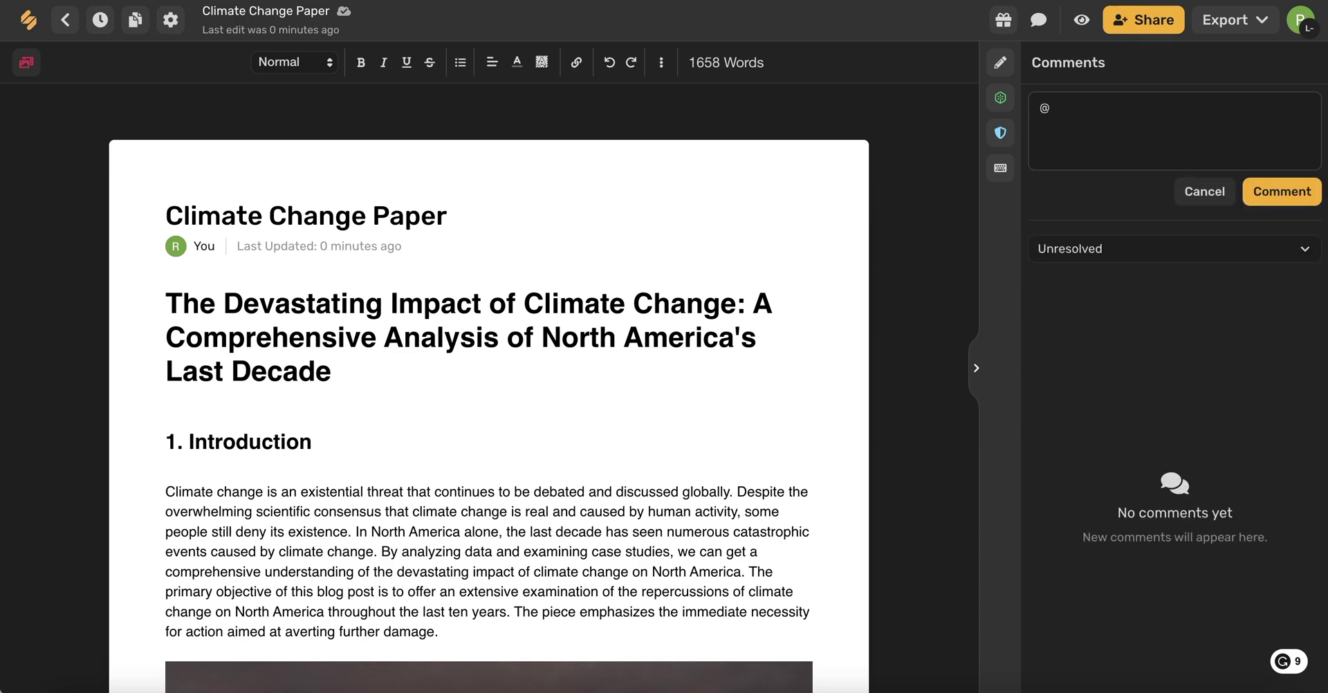
text(Lail)
click(1191, 164)
text(can you)
text( review this?)
key(Return)
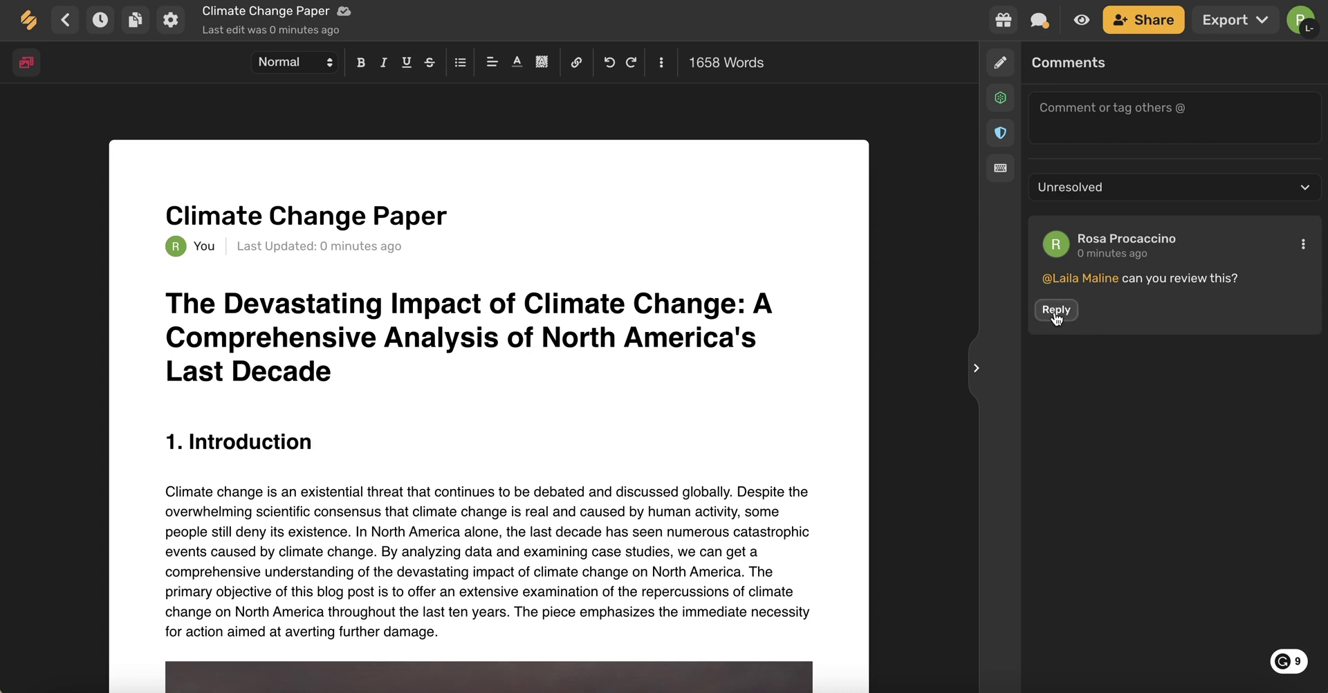
click(1302, 244)
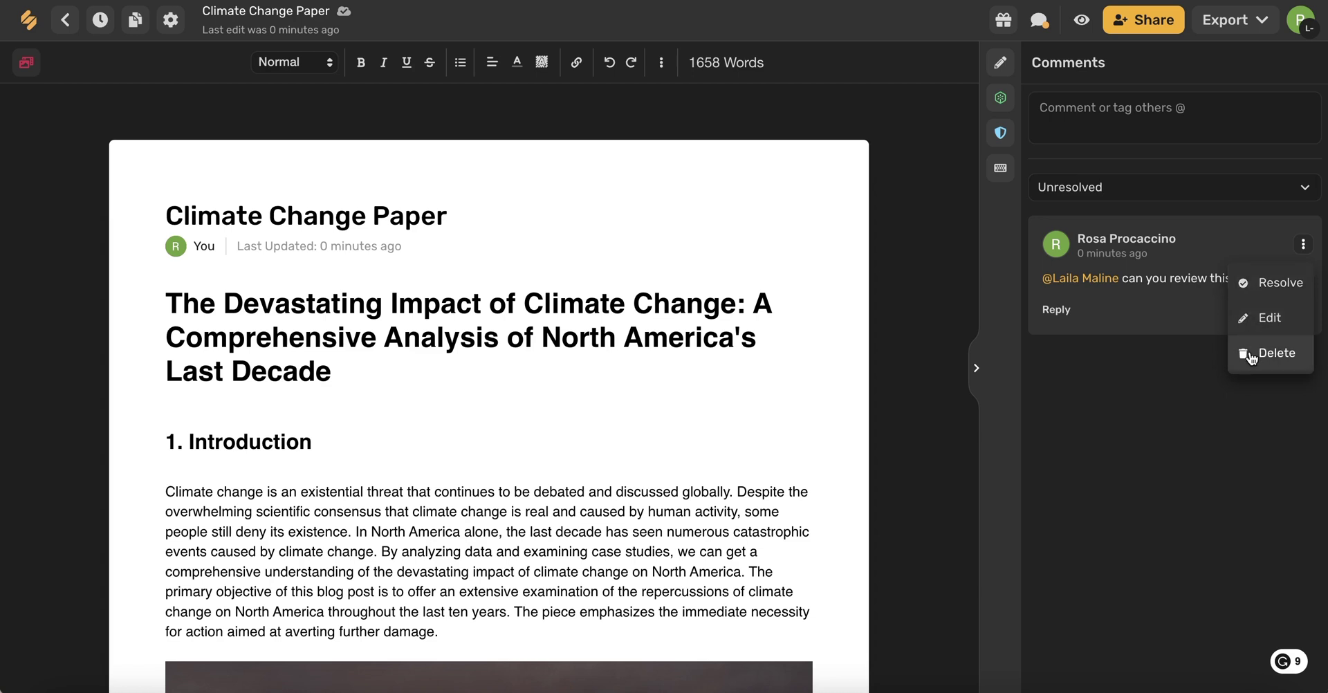
click(1096, 419)
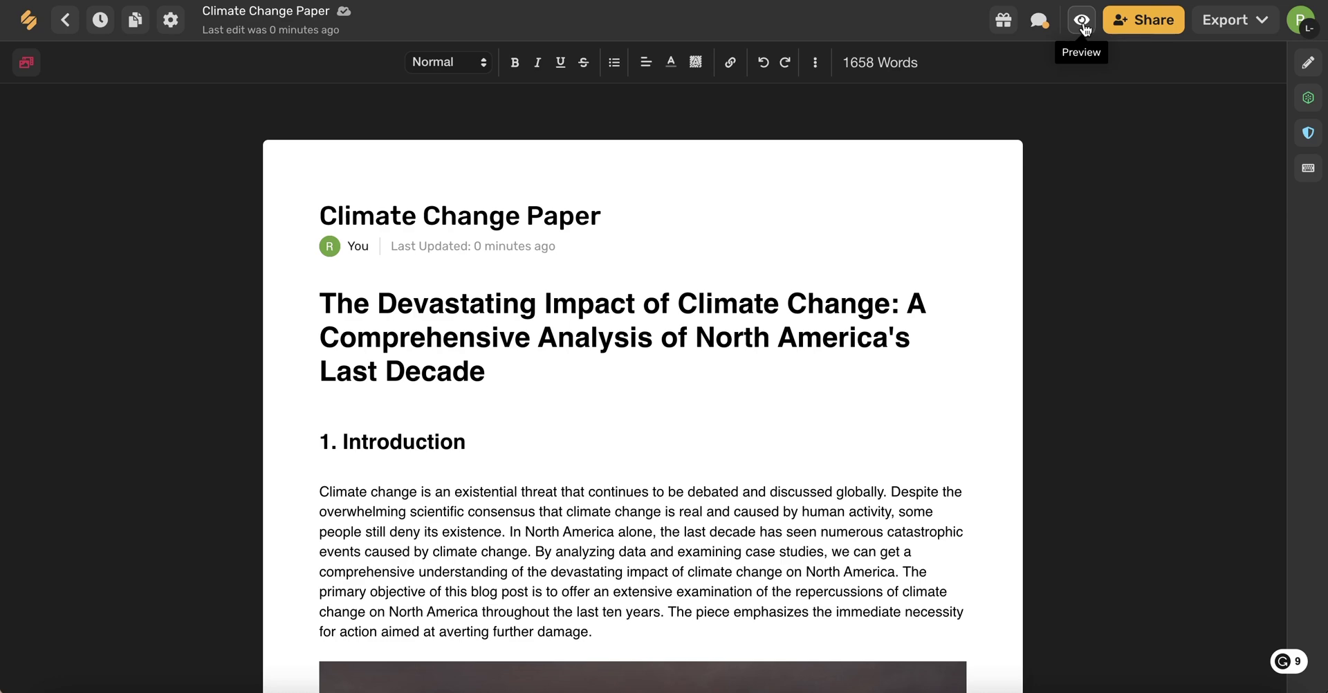
- Keep Editor as invite role, enable 'Share preview link on web', and view the Community tab
click(1152, 24)
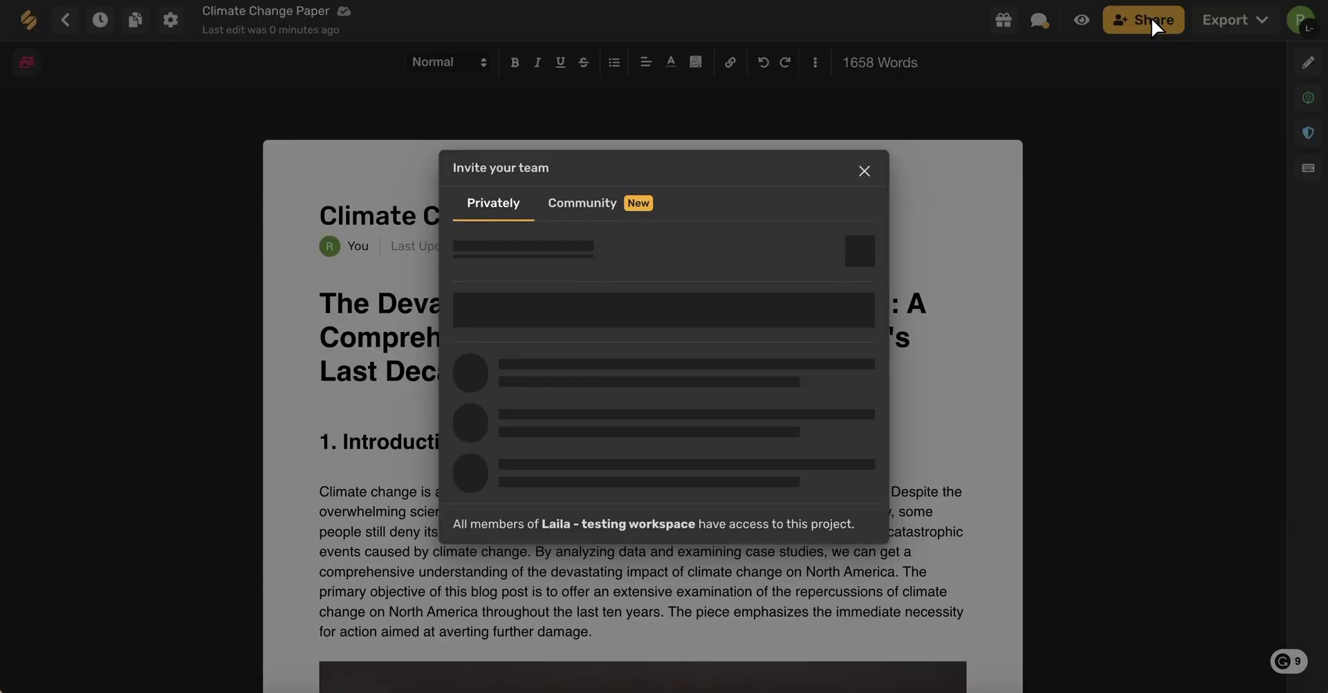
click(752, 403)
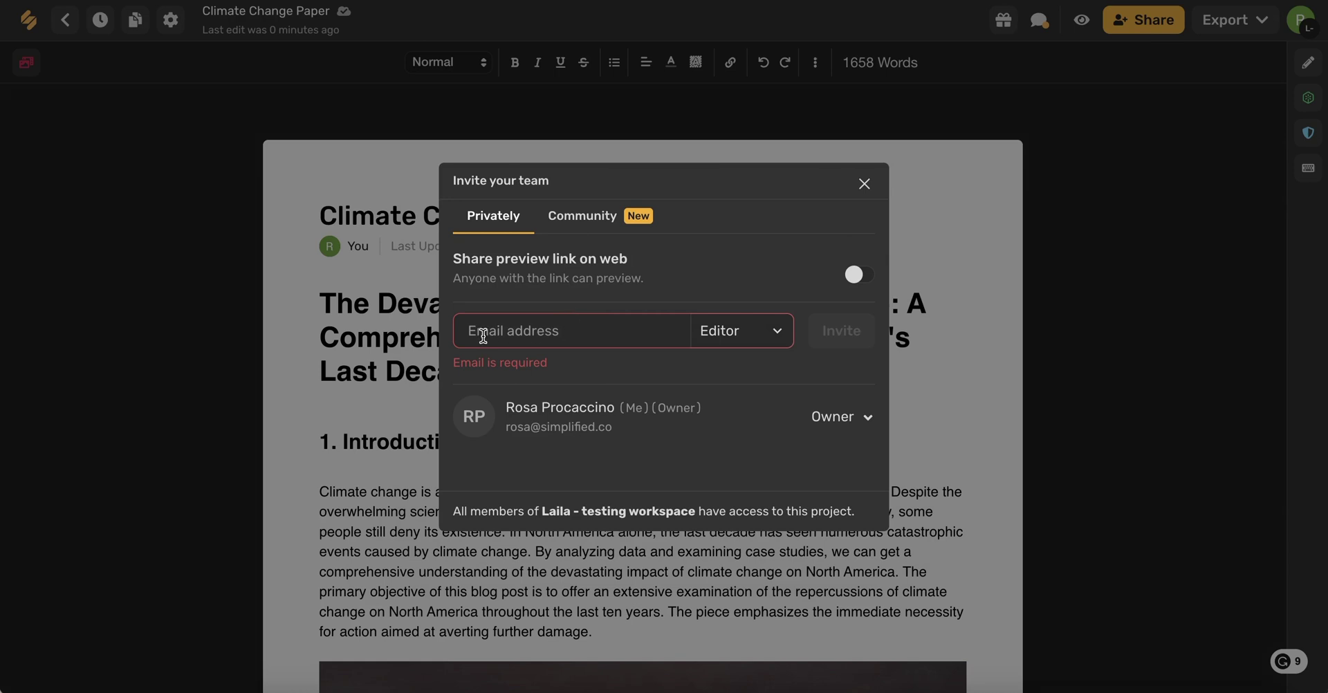
click(778, 331)
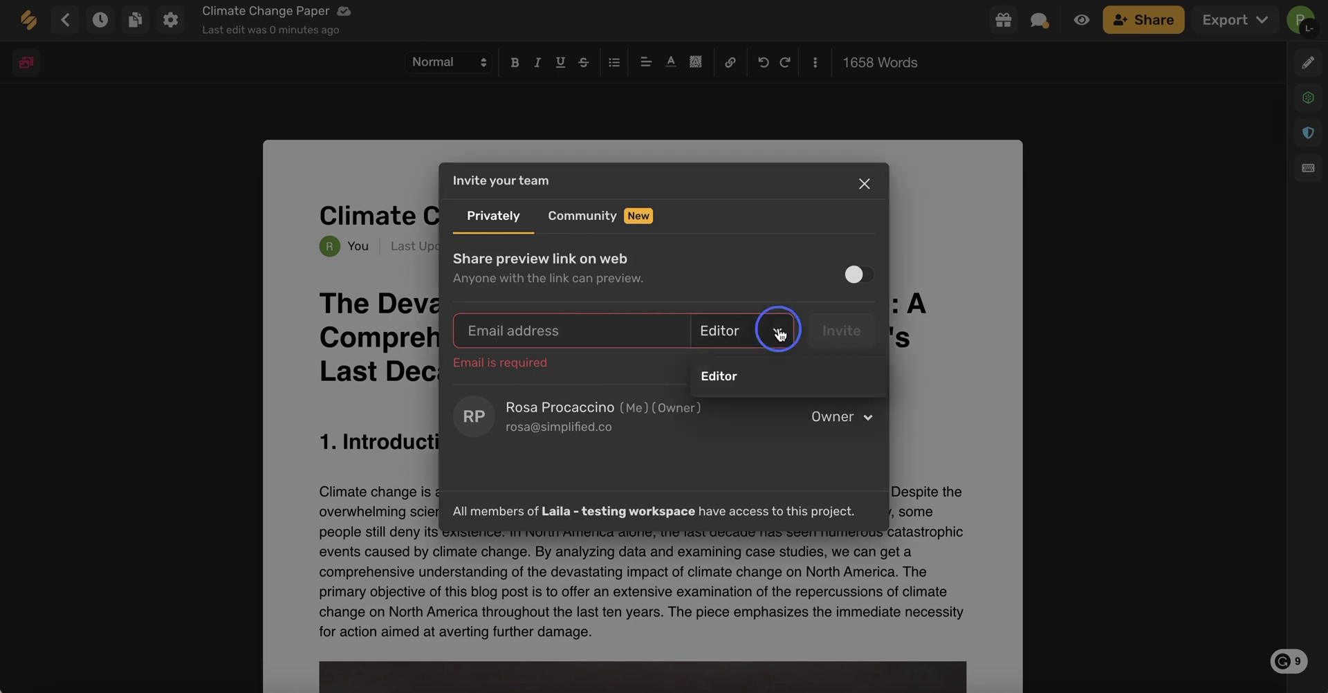
click(675, 434)
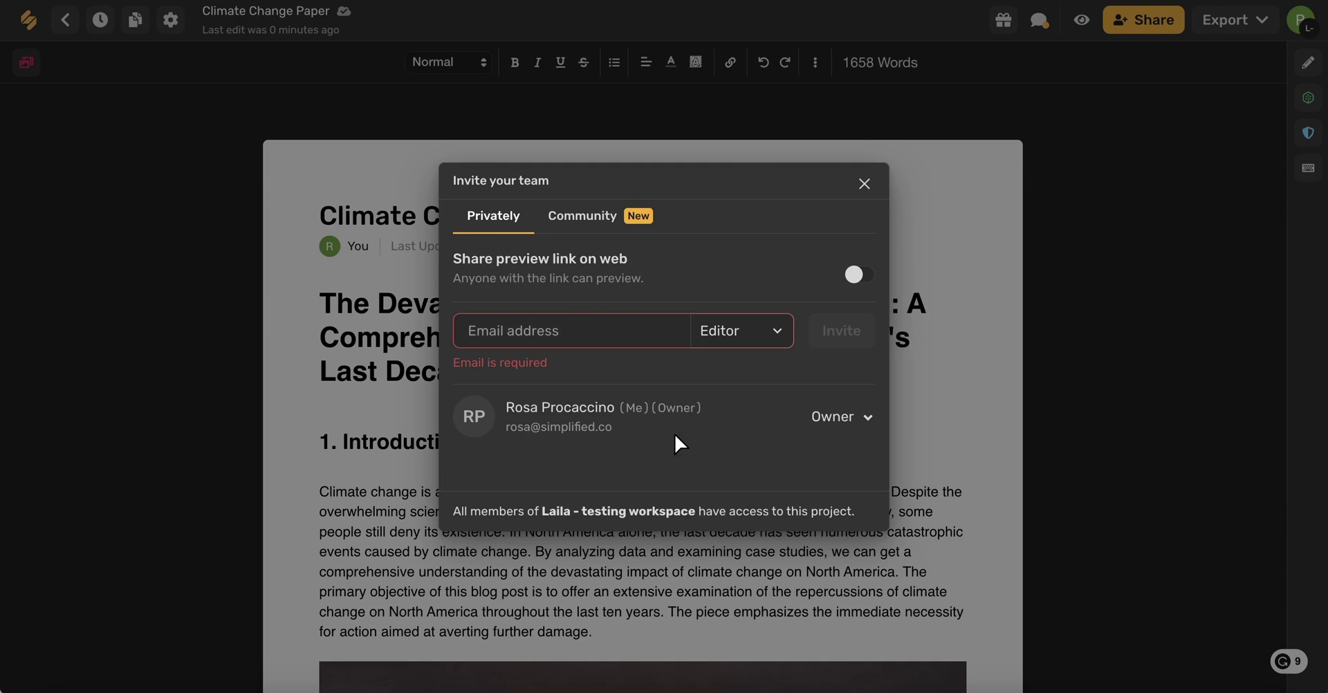
click(853, 280)
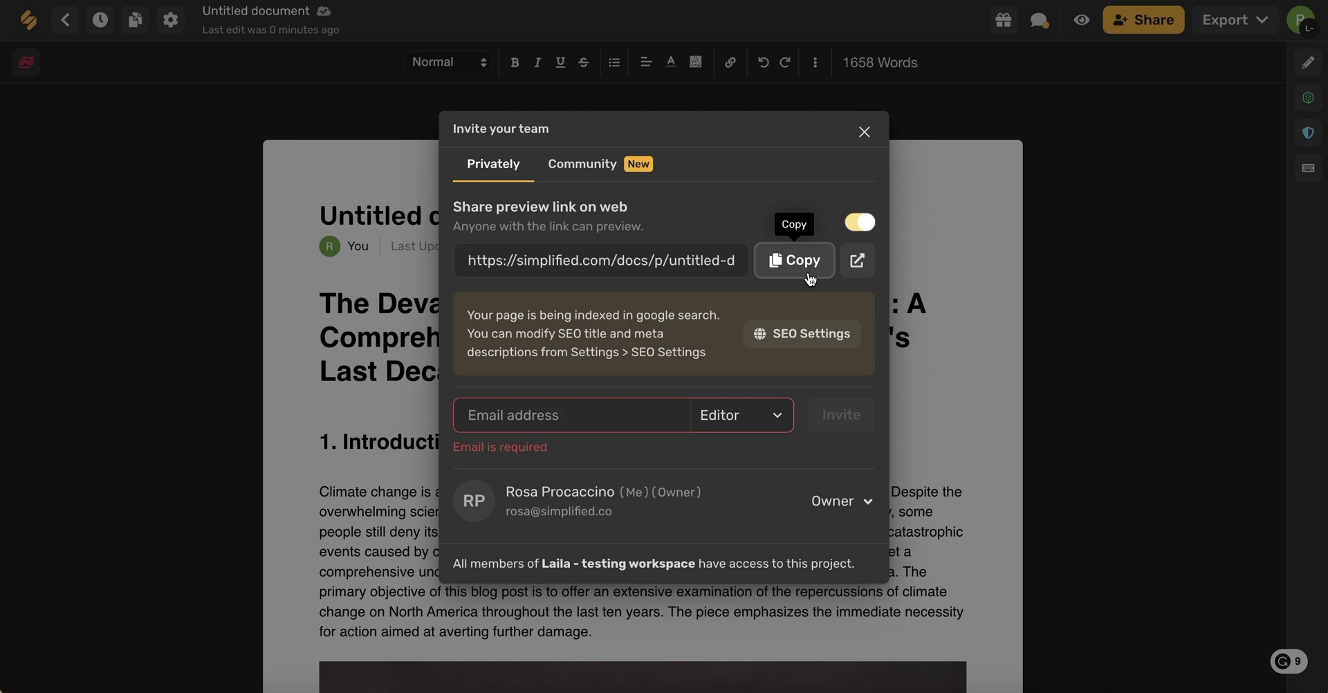
click(582, 166)
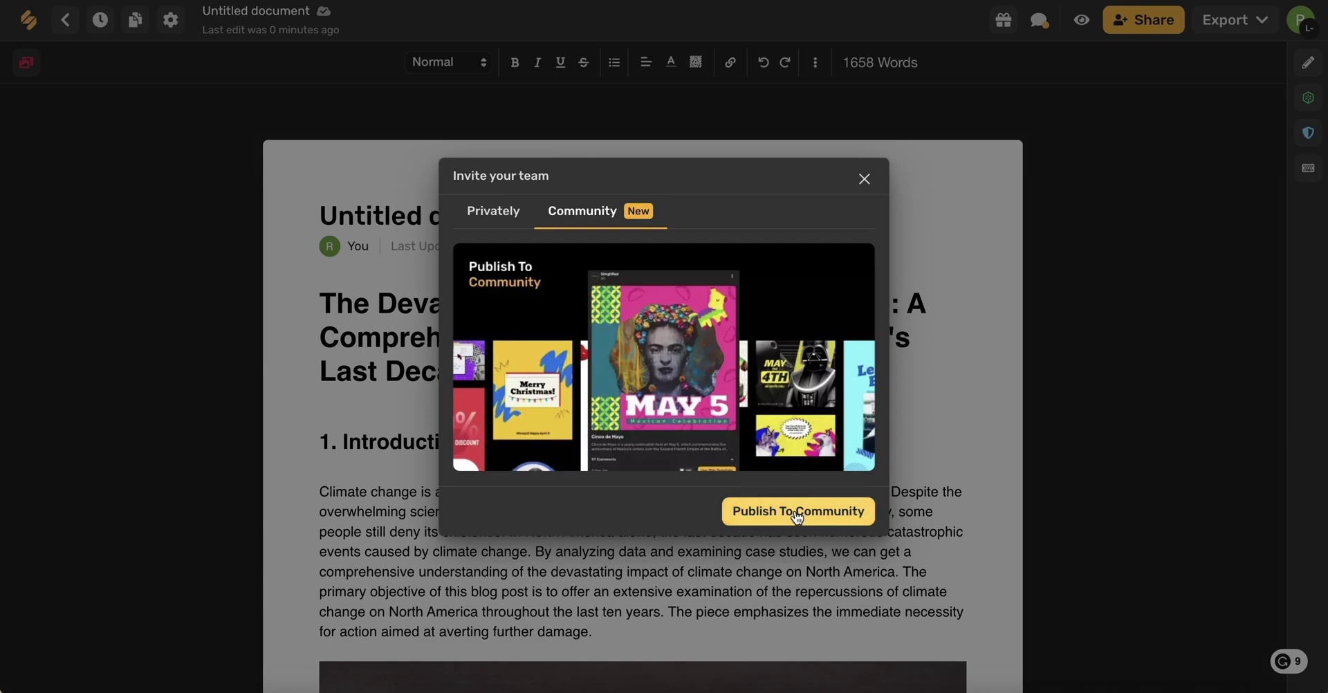
- Close sharing and review Export > Download formats, keeping DOCX without downloading
click(893, 252)
click(1263, 23)
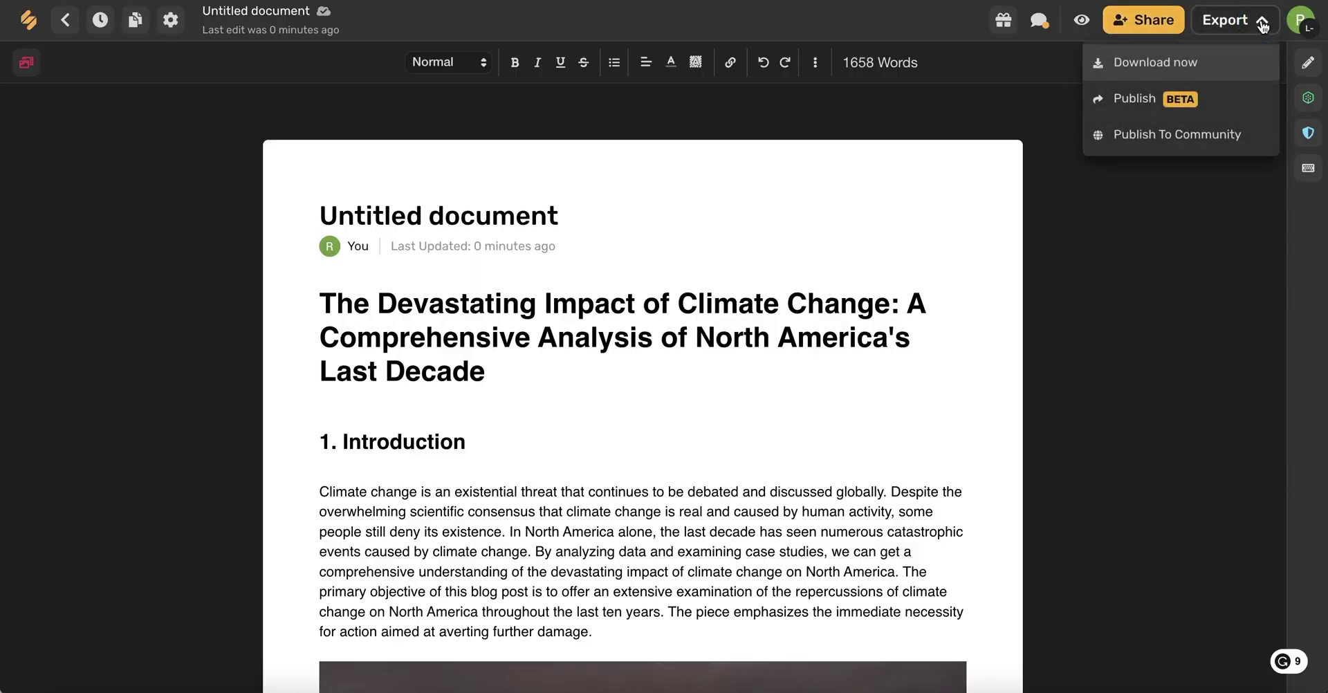
click(1202, 64)
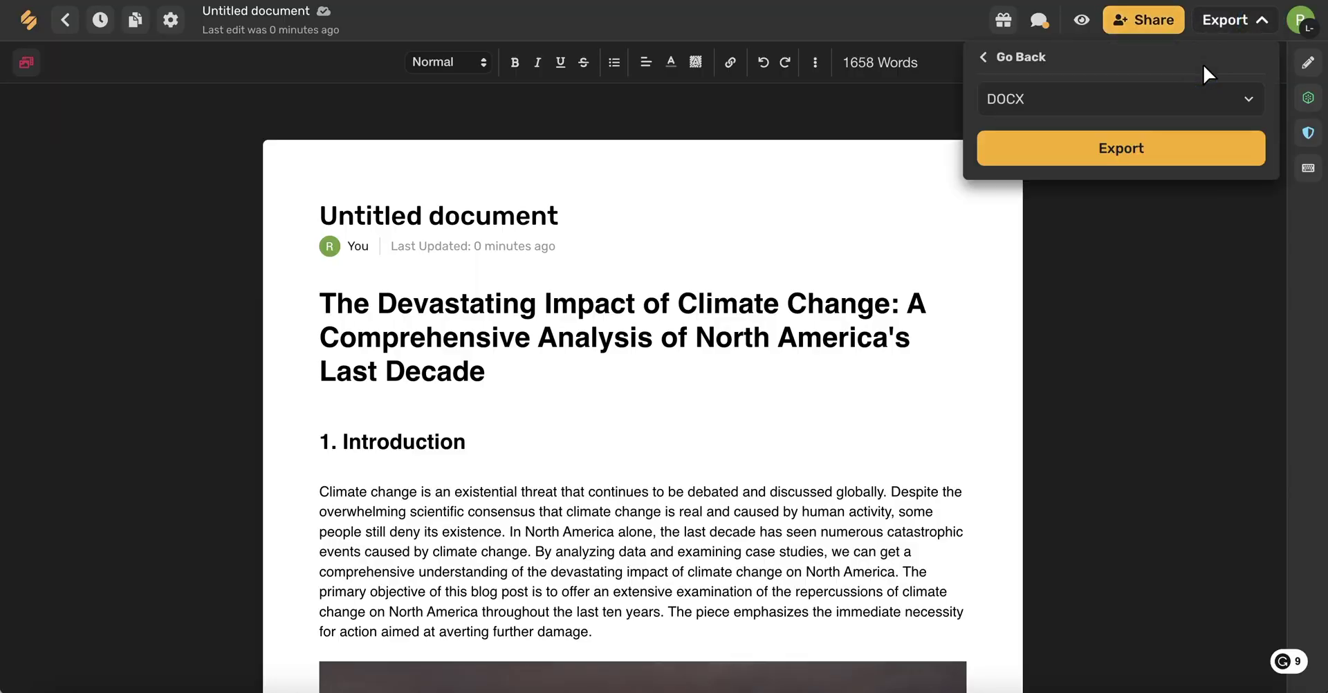
click(1208, 104)
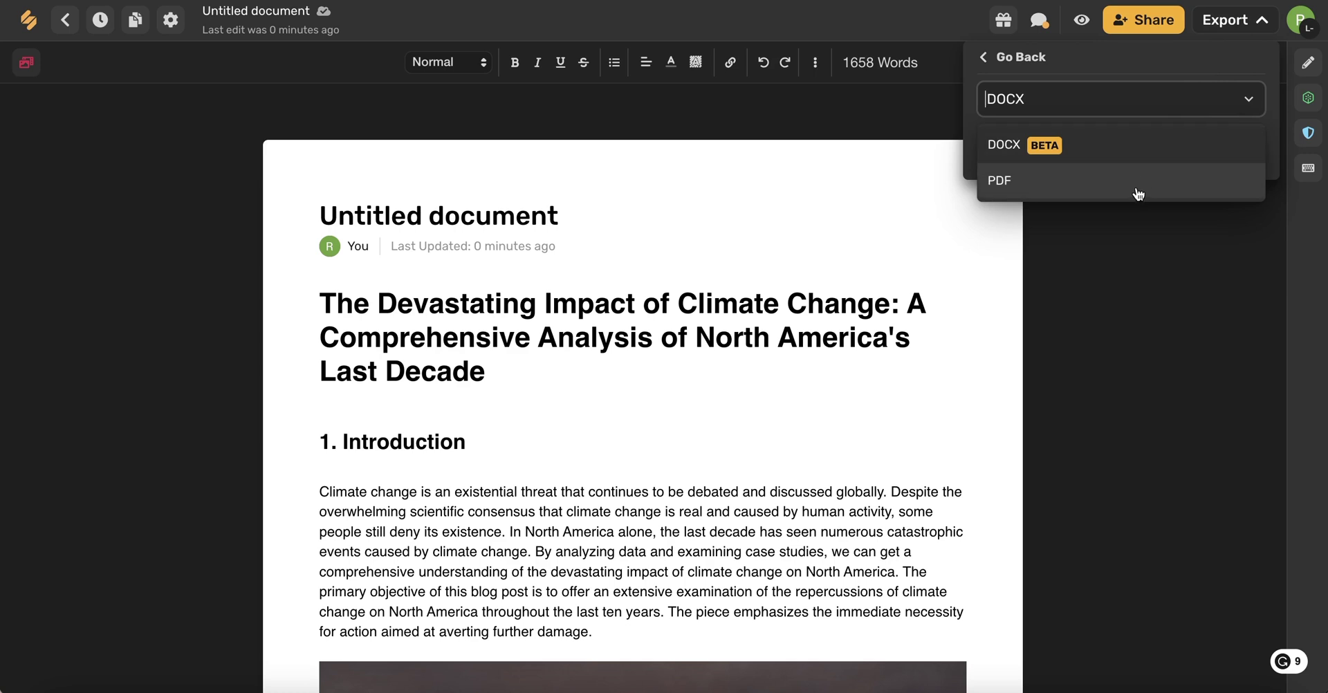
click(975, 139)
click(1042, 62)
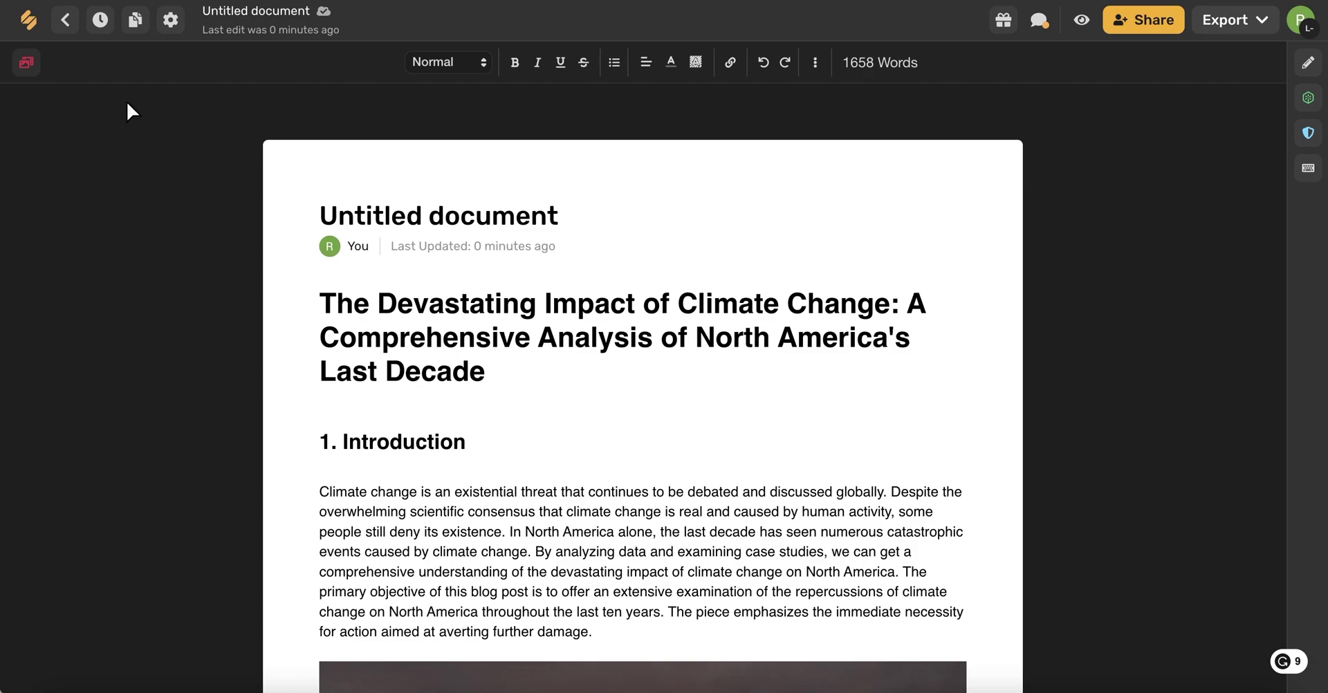
- Go back to the dashboard, browse Saved AI Results, then return to Dashboard
click(66, 24)
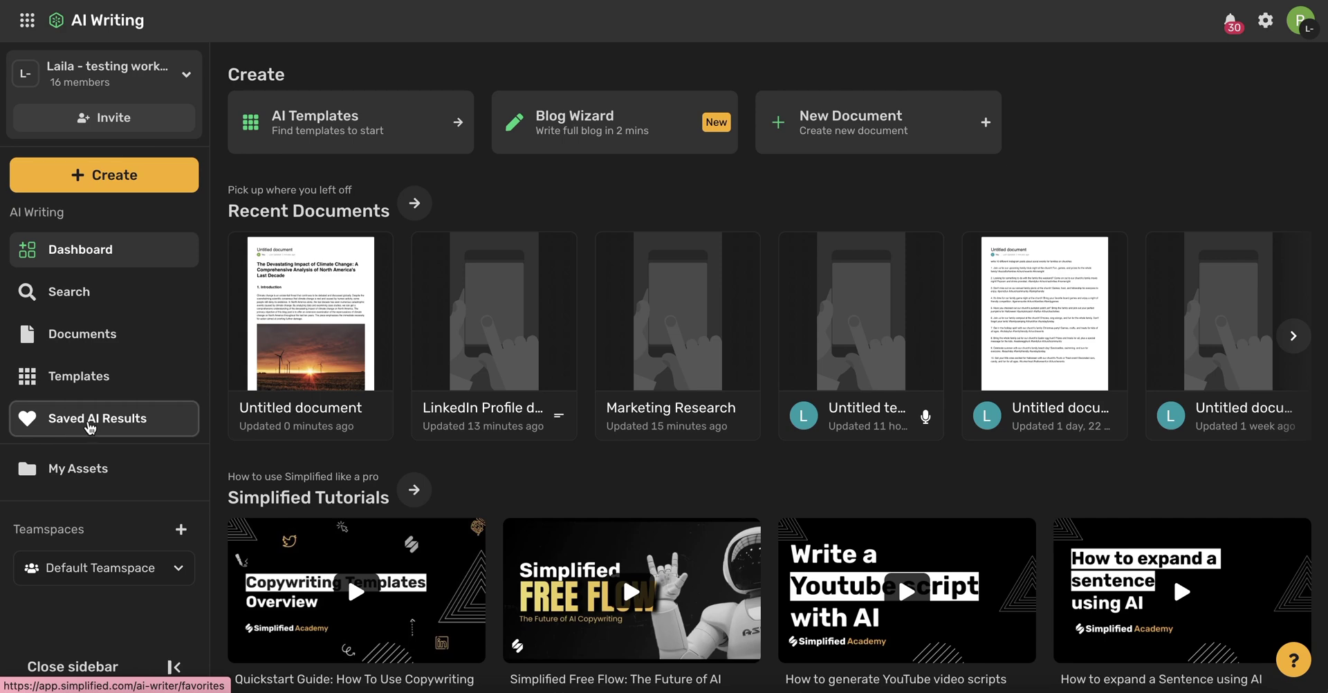
click(61, 429)
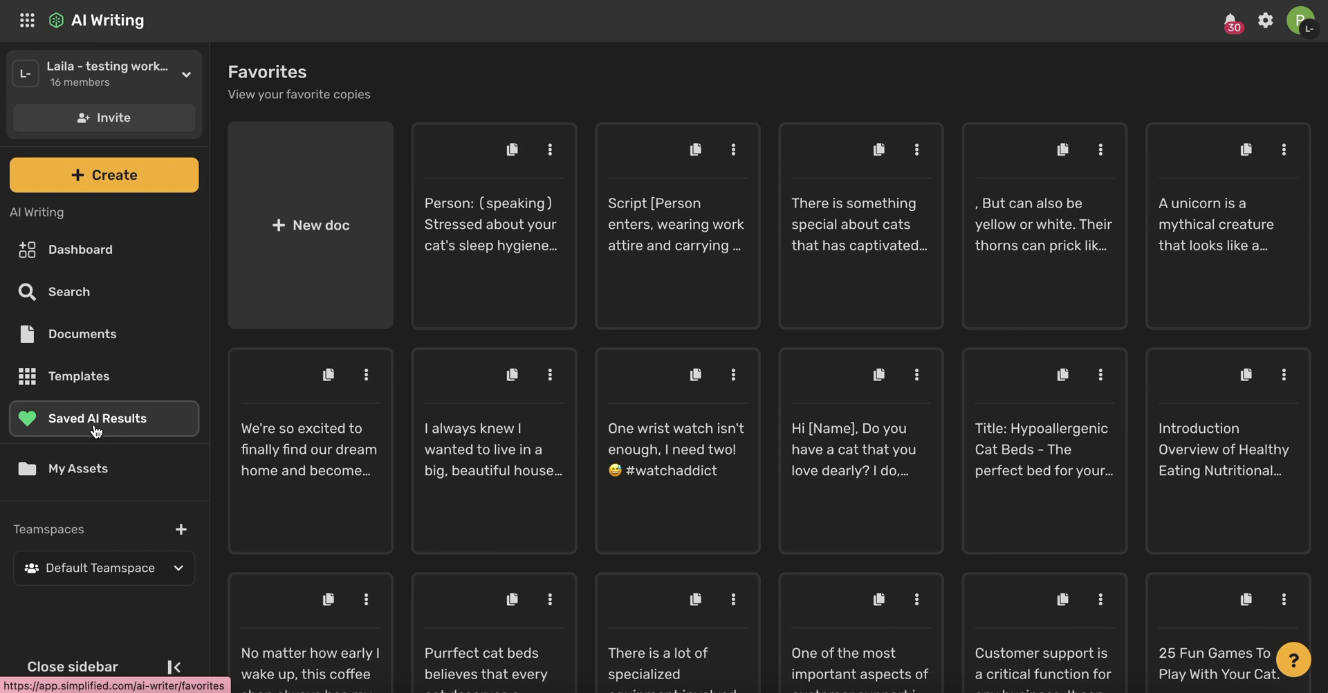
click(81, 470)
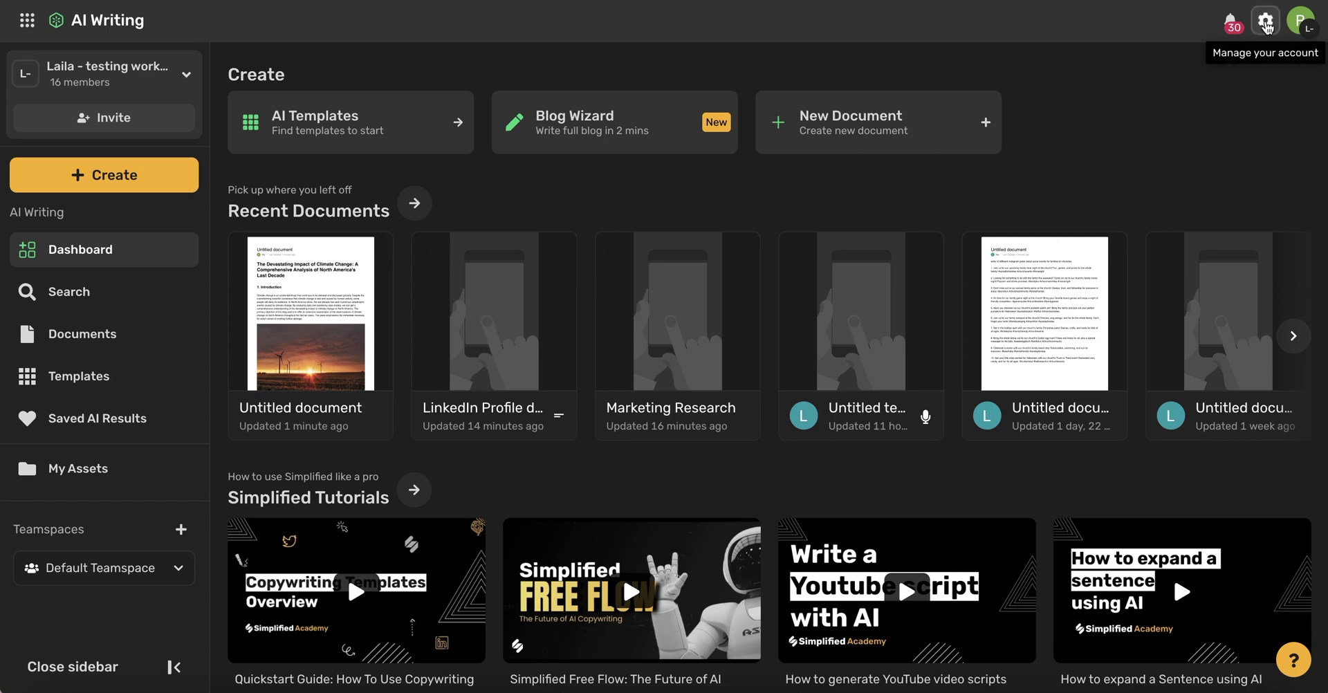
click(1267, 24)
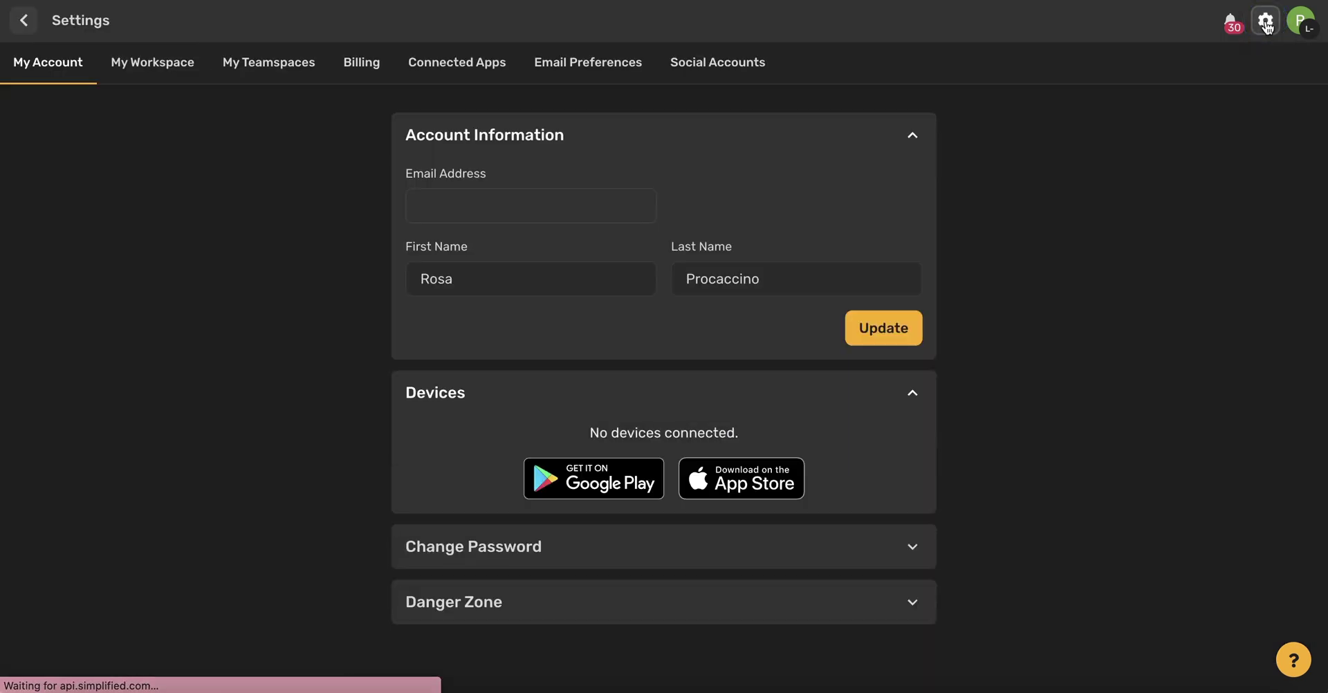
click(441, 60)
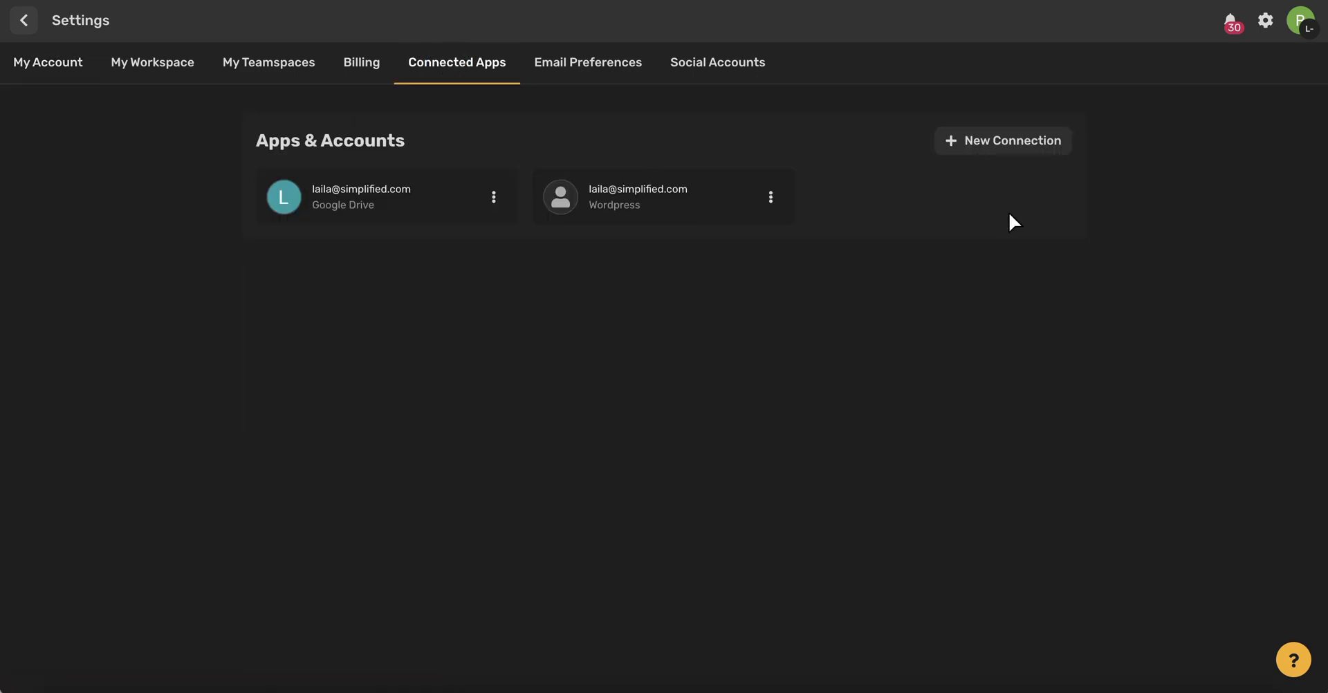
click(1006, 144)
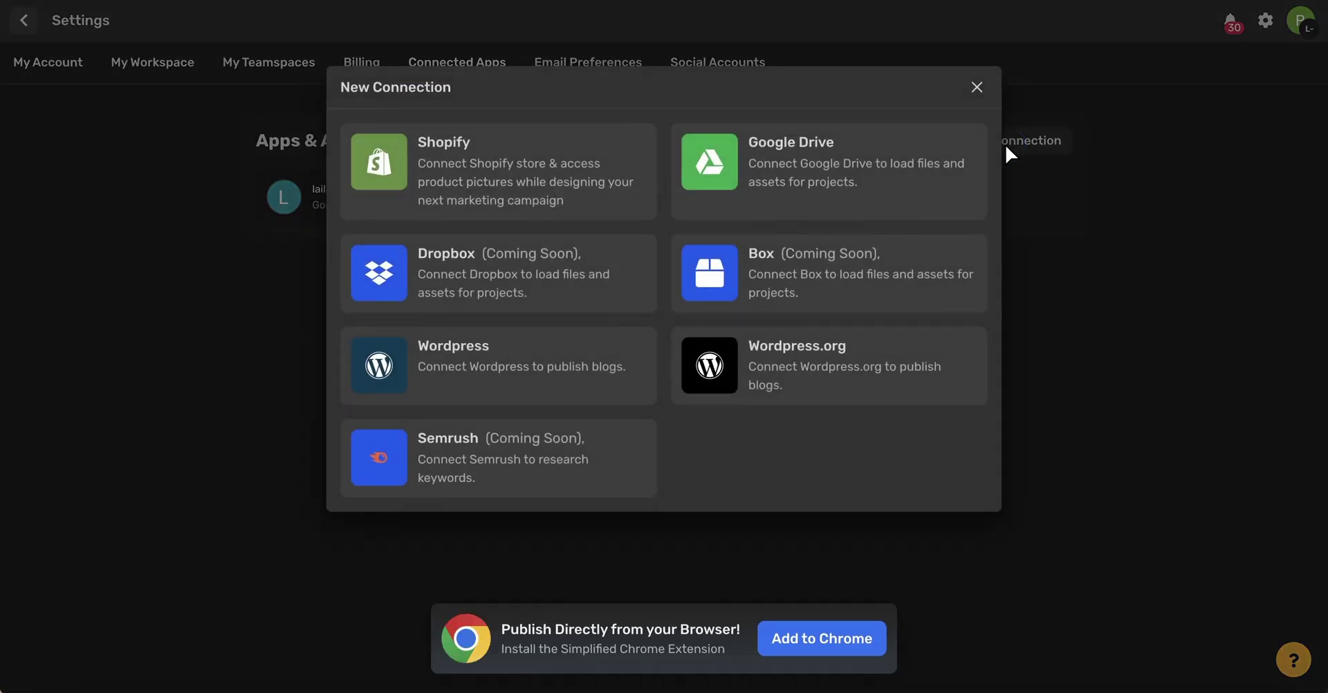